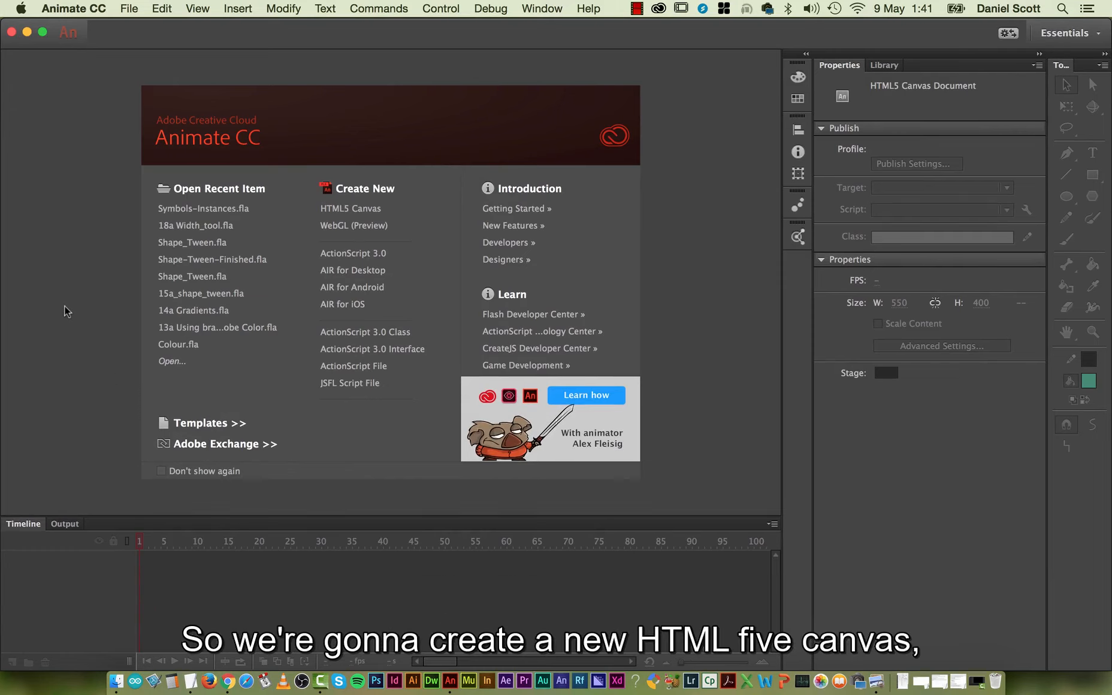
Create a new HTML5 Canvas document and save it as 19a_Symbols_Instances.
{"action": "left_click", "coordinate": [365, 207]}
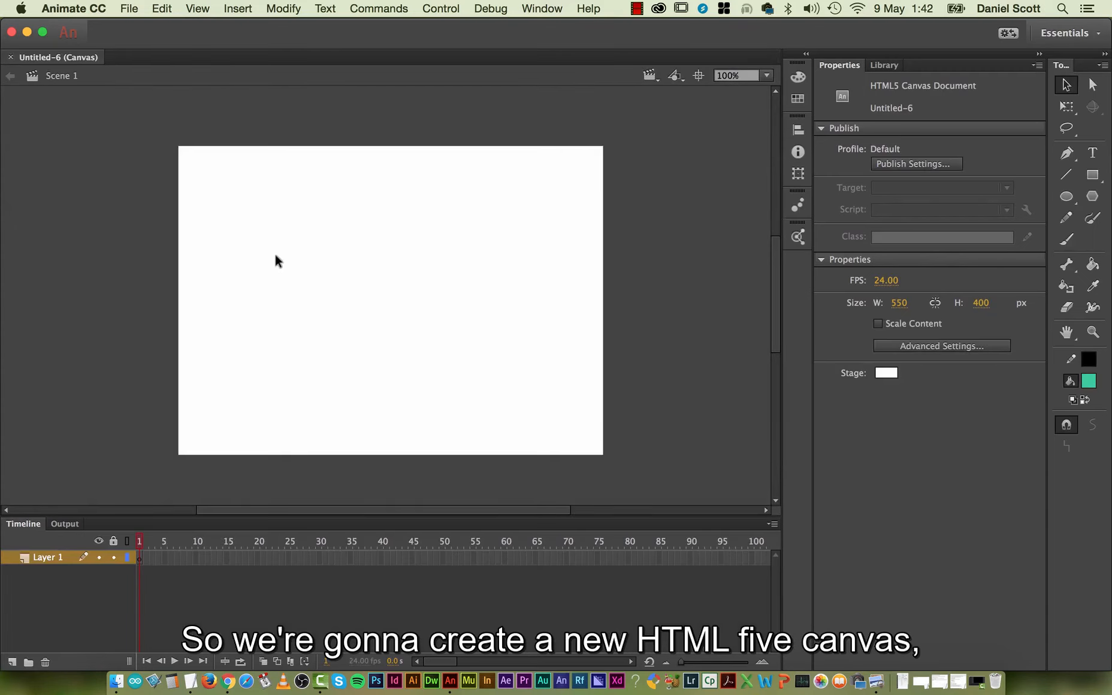
{"action": "key", "text": "super+s"}
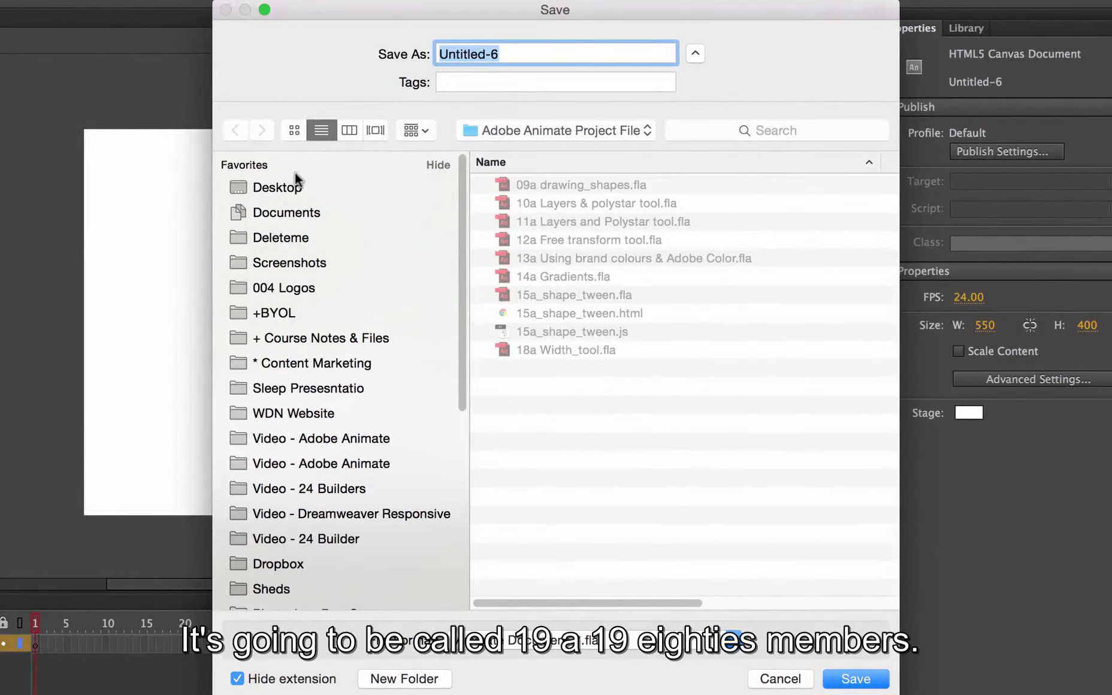
{"action": "type", "text": "19a_Symbol"}
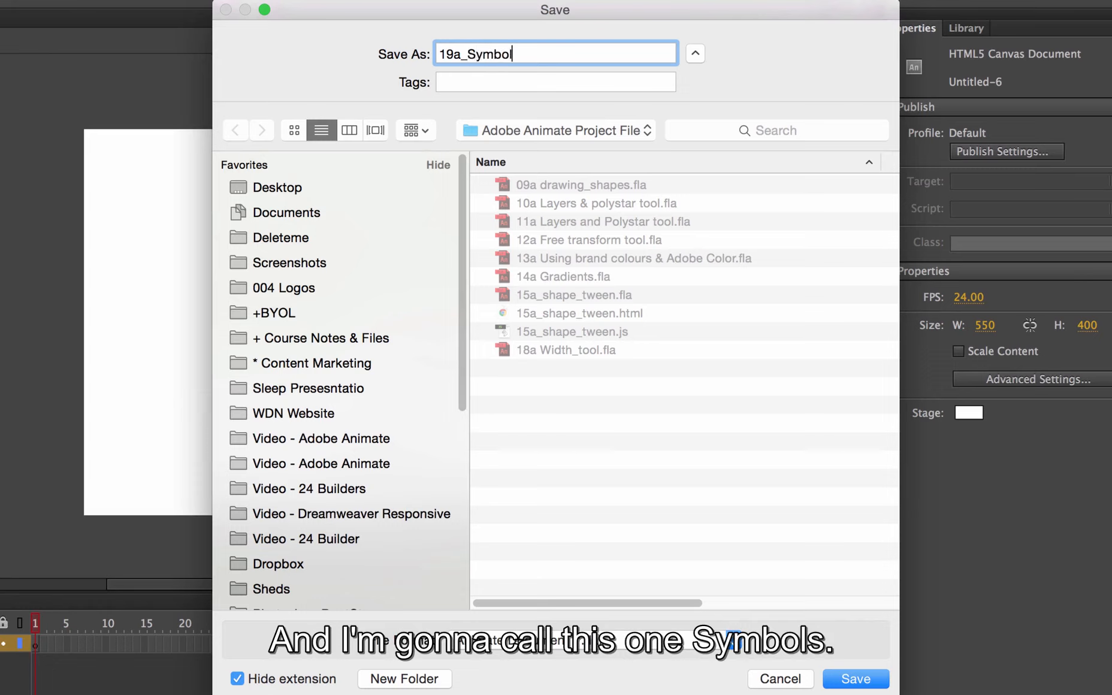
{"action": "type", "text": "s_Inst"}
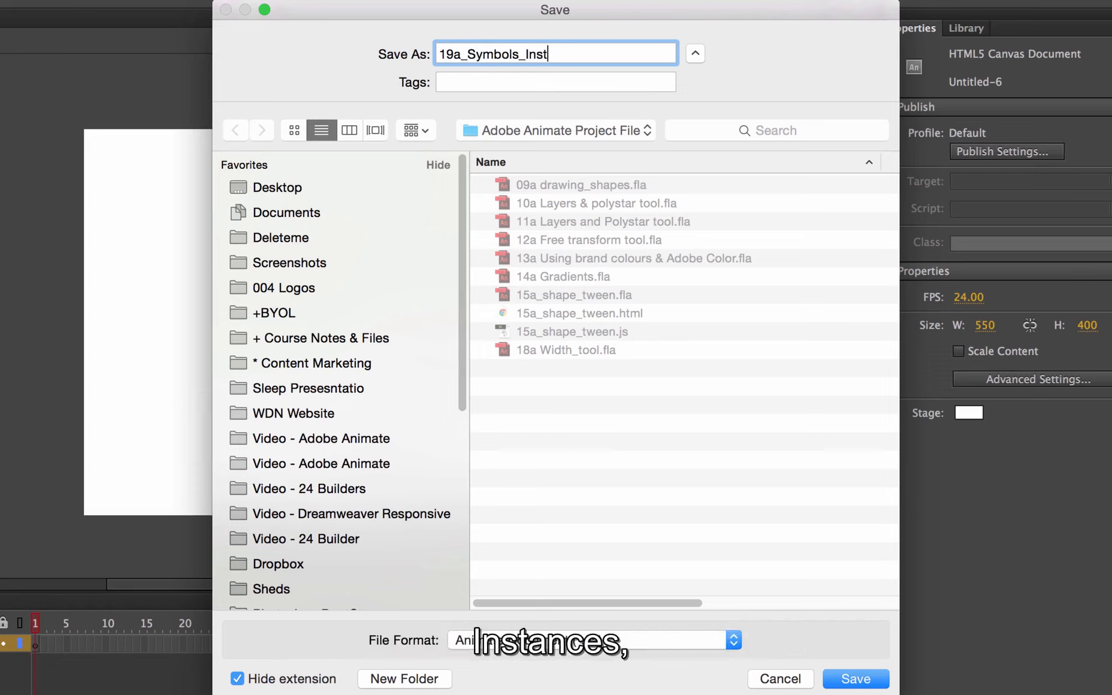
{"action": "type", "text": "ances"}
{"action": "key", "text": "Return"}
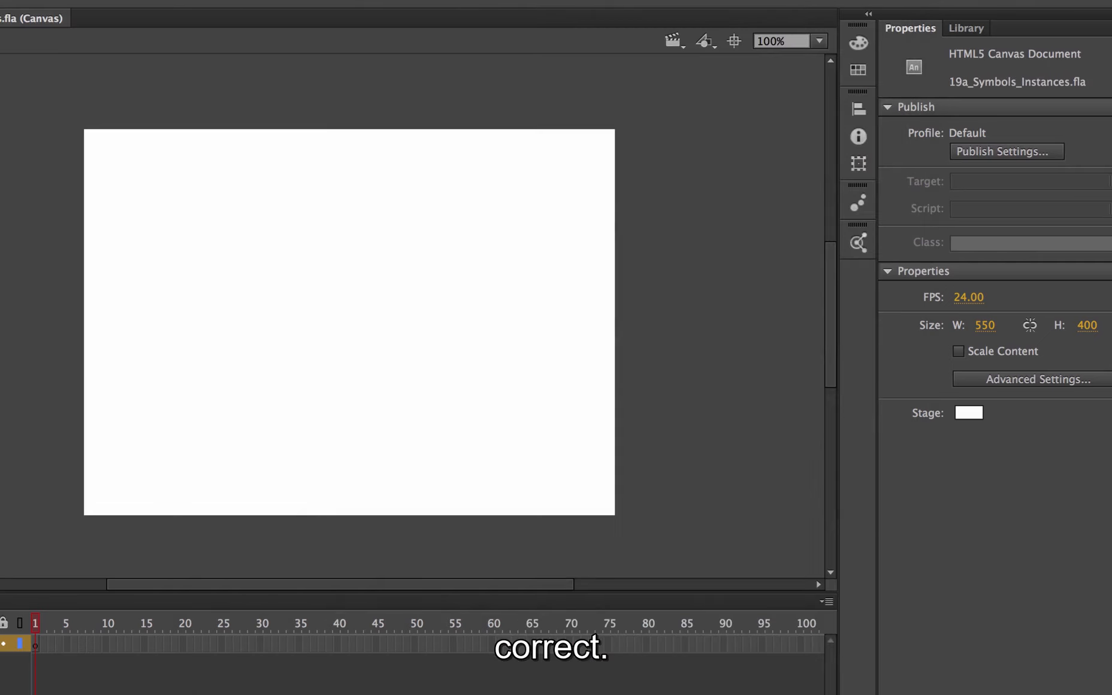
Set the stage background colour to dark blue.
{"action": "left_click", "coordinate": [968, 412]}
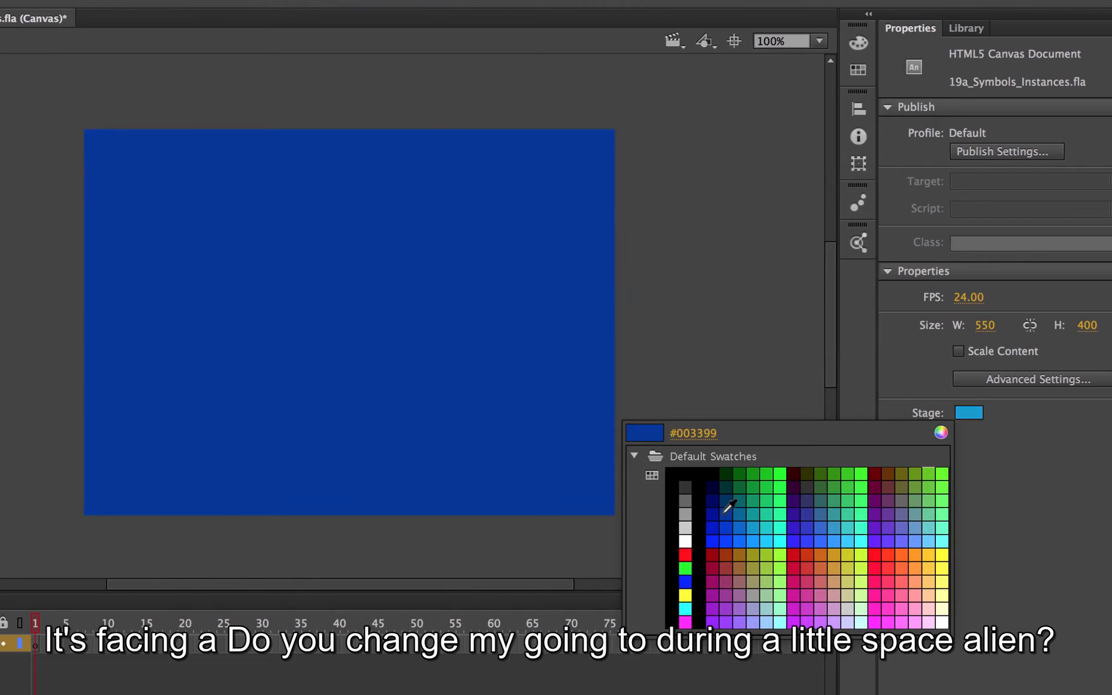
{"action": "left_click", "coordinate": [727, 507]}
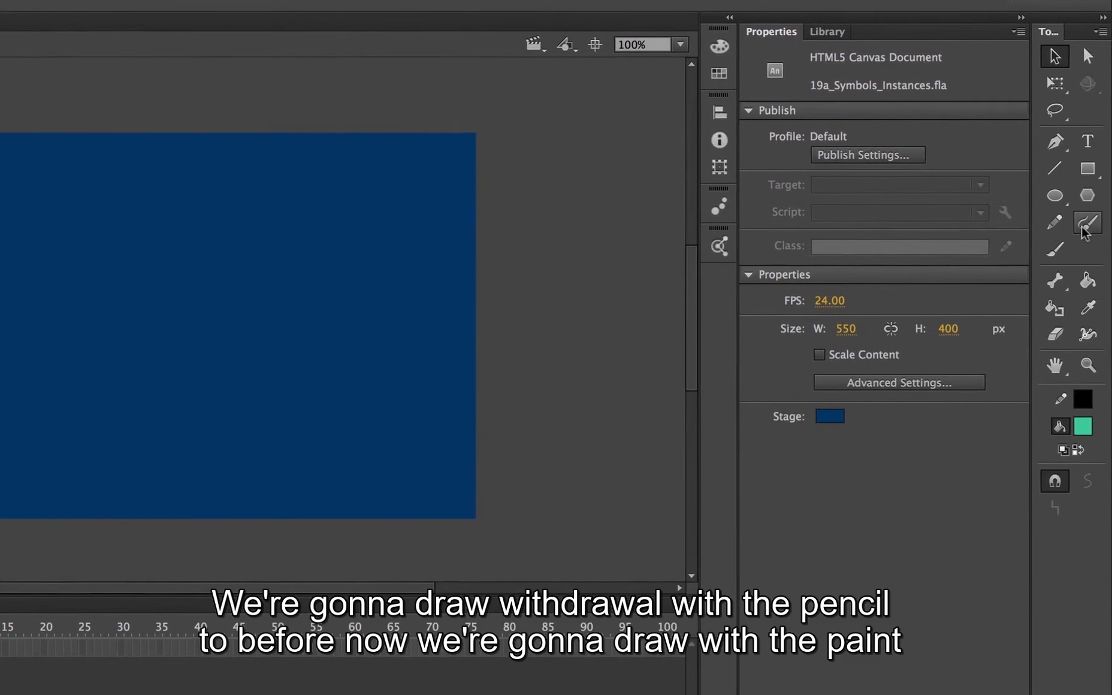
Activate the Brush tool that paints with fills only.
{"action": "left_click", "coordinate": [1056, 231]}
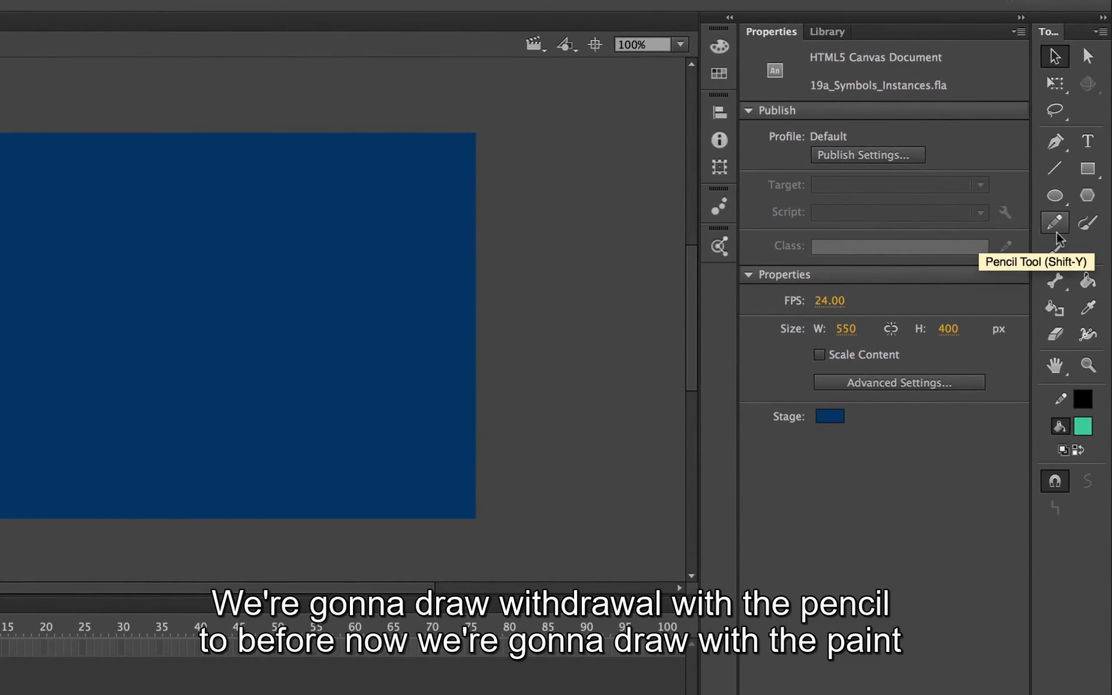
{"action": "left_click", "coordinate": [1089, 227]}
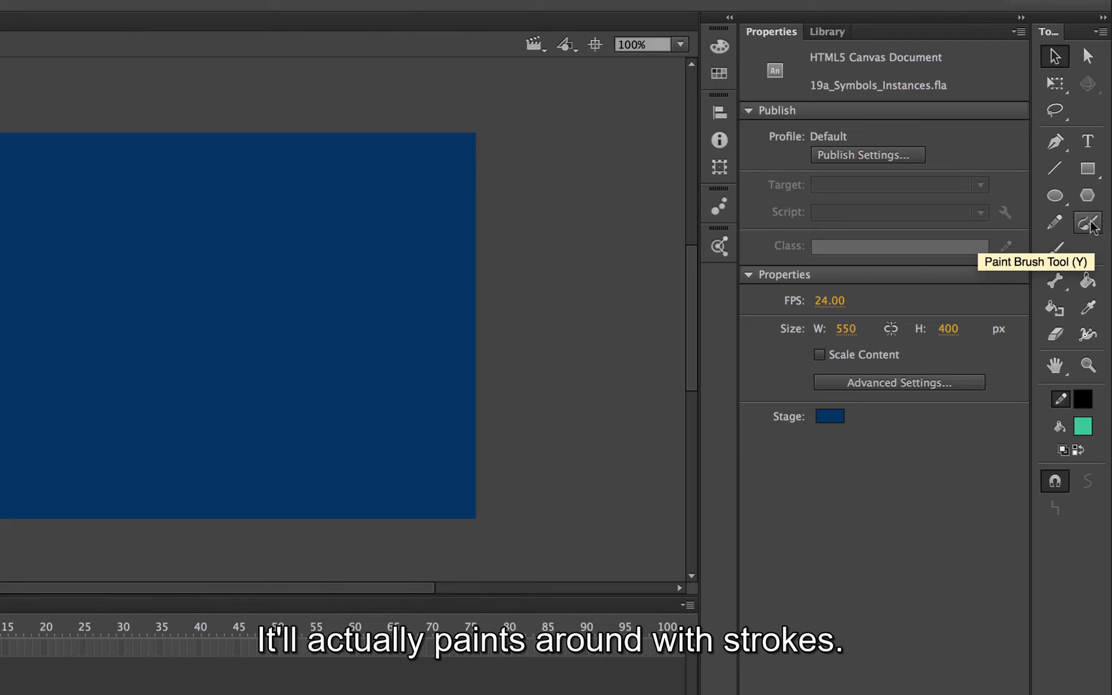
{"action": "left_click", "coordinate": [1056, 251]}
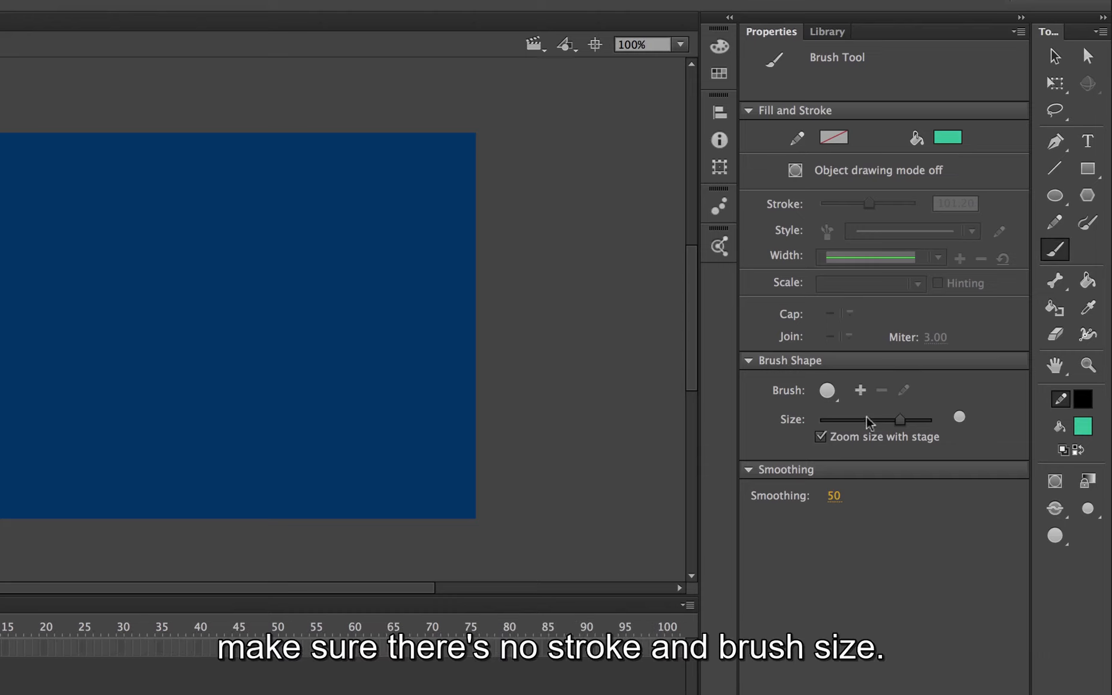
Try a thin and a thick brush size with freehand strokes on the stage, undoing each stroke.
{"action": "left_click_drag", "start_coordinate": [899, 420], "coordinate": [842, 425]}
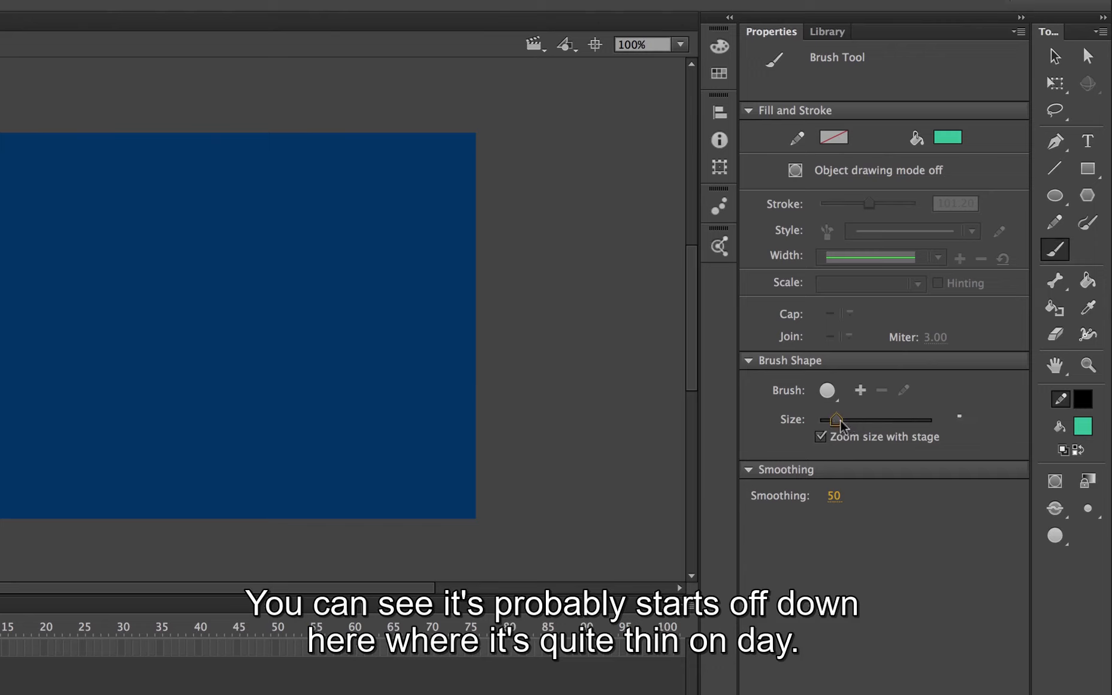
{"action": "mouse_move", "coordinate": [133, 244]}
{"action": "left_mouse_down"}
{"action": "mouse_move", "coordinate": [209, 356]}
{"action": "mouse_move", "coordinate": [157, 477]}
{"action": "mouse_move", "coordinate": [213, 341]}
{"action": "left_mouse_up"}
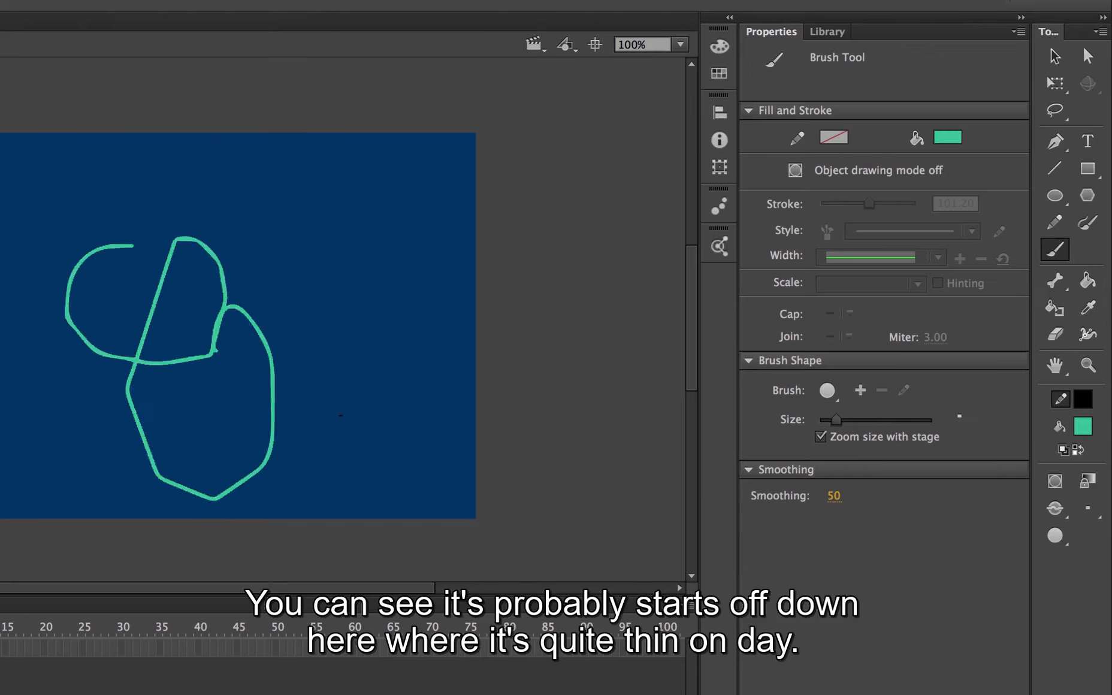
{"action": "key", "text": "super+z"}
{"action": "left_click_drag", "start_coordinate": [837, 420], "coordinate": [915, 420]}
{"action": "mouse_move", "coordinate": [213, 258]}
{"action": "left_mouse_down"}
{"action": "mouse_move", "coordinate": [123, 333]}
{"action": "mouse_move", "coordinate": [305, 295]}
{"action": "mouse_move", "coordinate": [223, 330]}
{"action": "left_mouse_up"}
{"action": "key", "text": "super+z"}
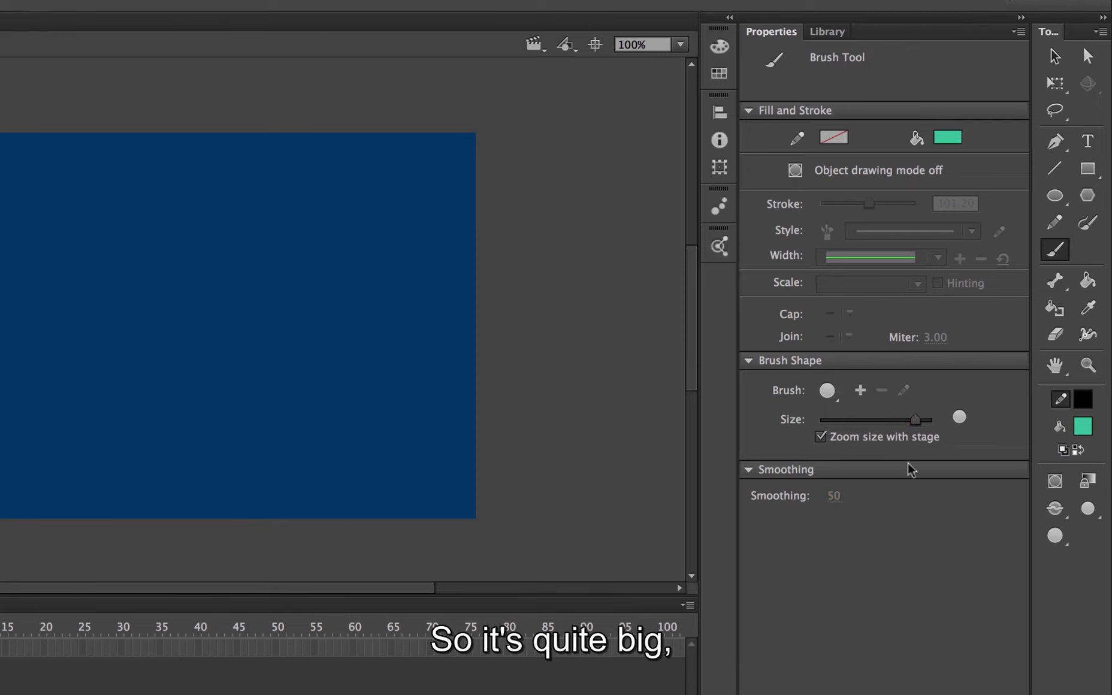
Set the brush size to its maximum and undo a test stroke made with it.
{"action": "left_click_drag", "start_coordinate": [915, 420], "coordinate": [931, 420]}
{"action": "mouse_move", "coordinate": [221, 257]}
{"action": "left_mouse_down"}
{"action": "mouse_move", "coordinate": [181, 364]}
{"action": "mouse_move", "coordinate": [251, 257]}
{"action": "left_mouse_up"}
{"action": "key", "text": "super+z"}
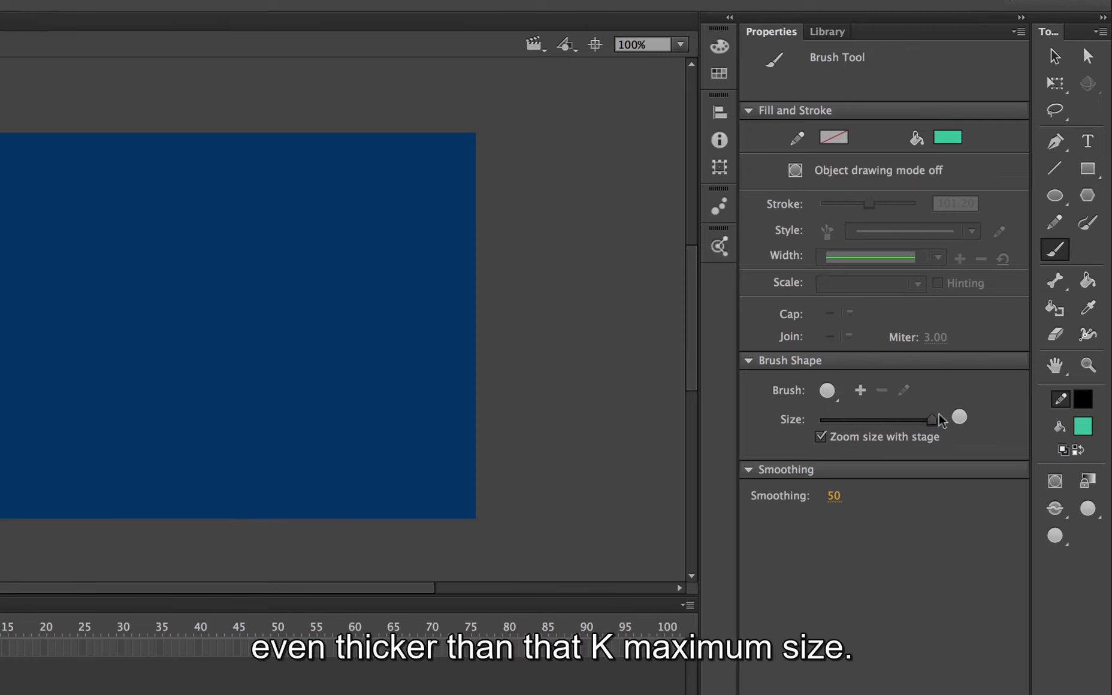
Try the largest brush with freehand strokes at smoothing 50, undoing each stroke.
{"action": "left_click", "coordinate": [861, 390]}
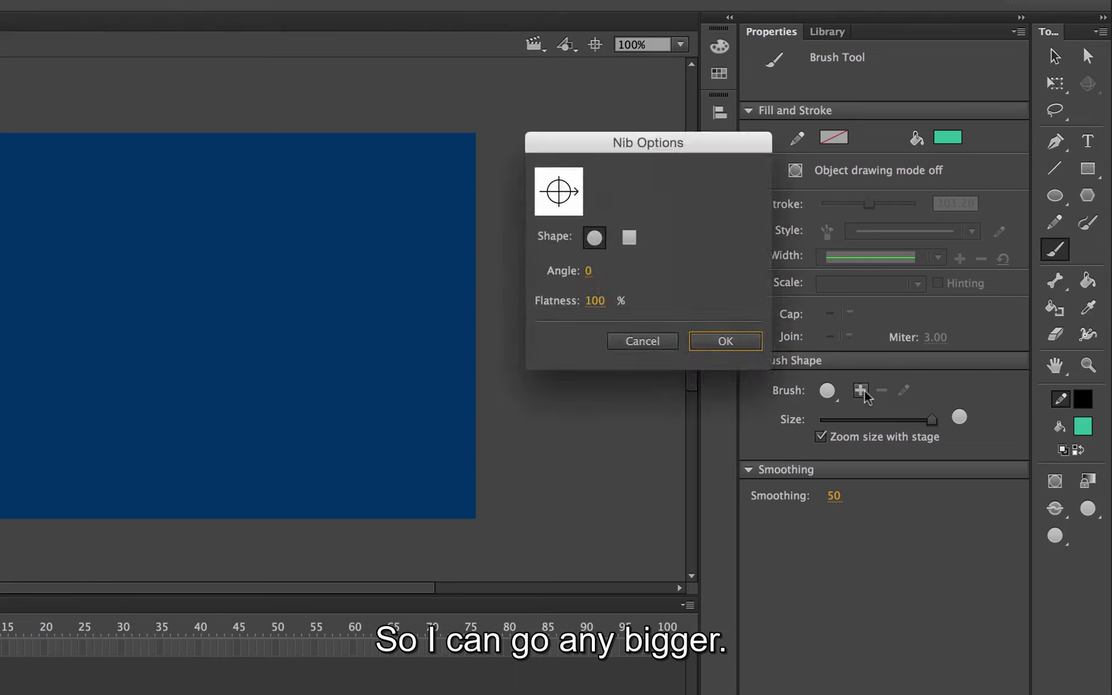
{"action": "left_click", "coordinate": [634, 341]}
{"action": "mouse_move", "coordinate": [126, 278]}
{"action": "left_mouse_down"}
{"action": "mouse_move", "coordinate": [133, 379]}
{"action": "mouse_move", "coordinate": [267, 316]}
{"action": "mouse_move", "coordinate": [189, 340]}
{"action": "mouse_move", "coordinate": [214, 366]}
{"action": "left_mouse_up"}
{"action": "key", "text": "super+z"}
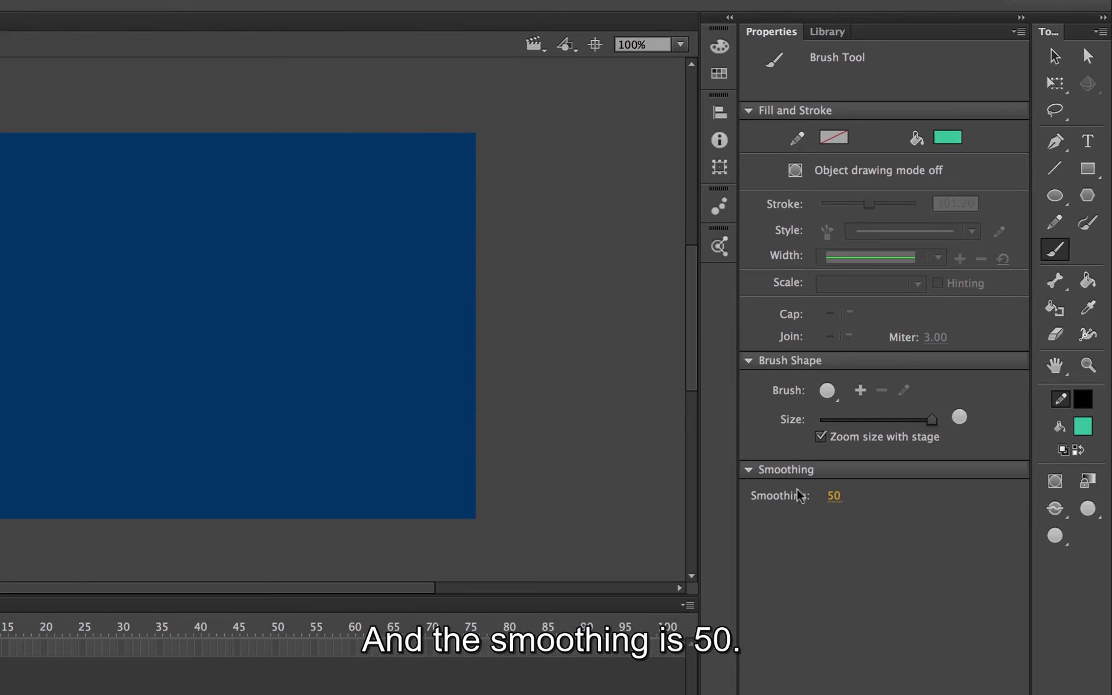
{"action": "mouse_move", "coordinate": [187, 239]}
{"action": "left_mouse_down"}
{"action": "mouse_move", "coordinate": [200, 370]}
{"action": "mouse_move", "coordinate": [233, 250]}
{"action": "mouse_move", "coordinate": [191, 245]}
{"action": "left_mouse_up"}
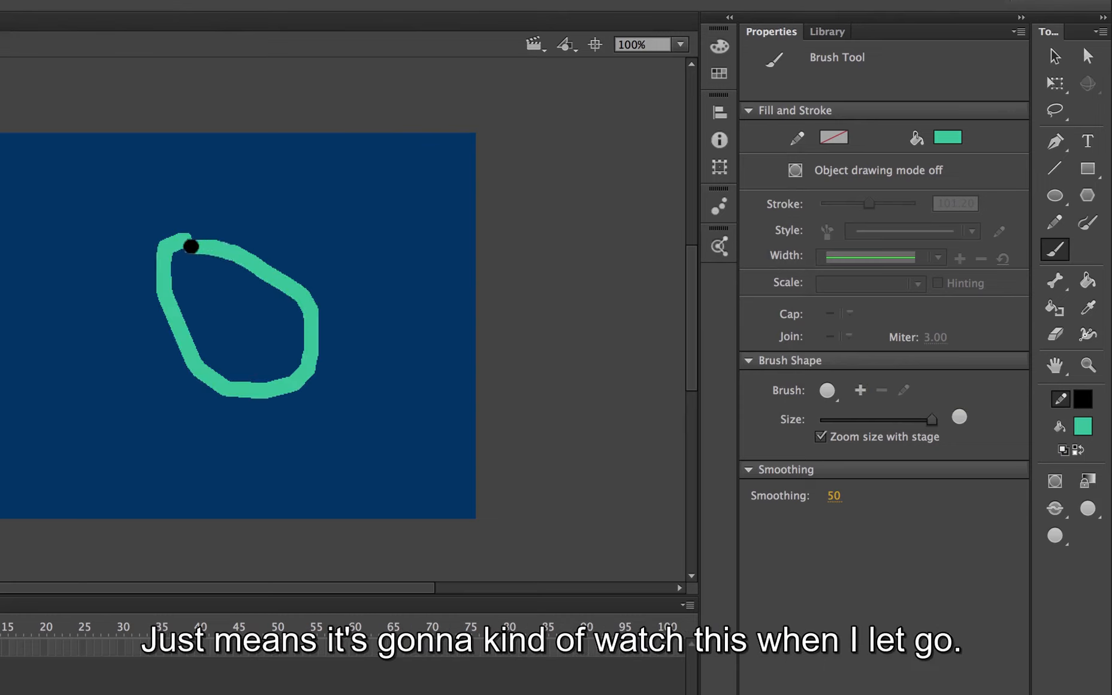
{"action": "key", "text": "super+z"}
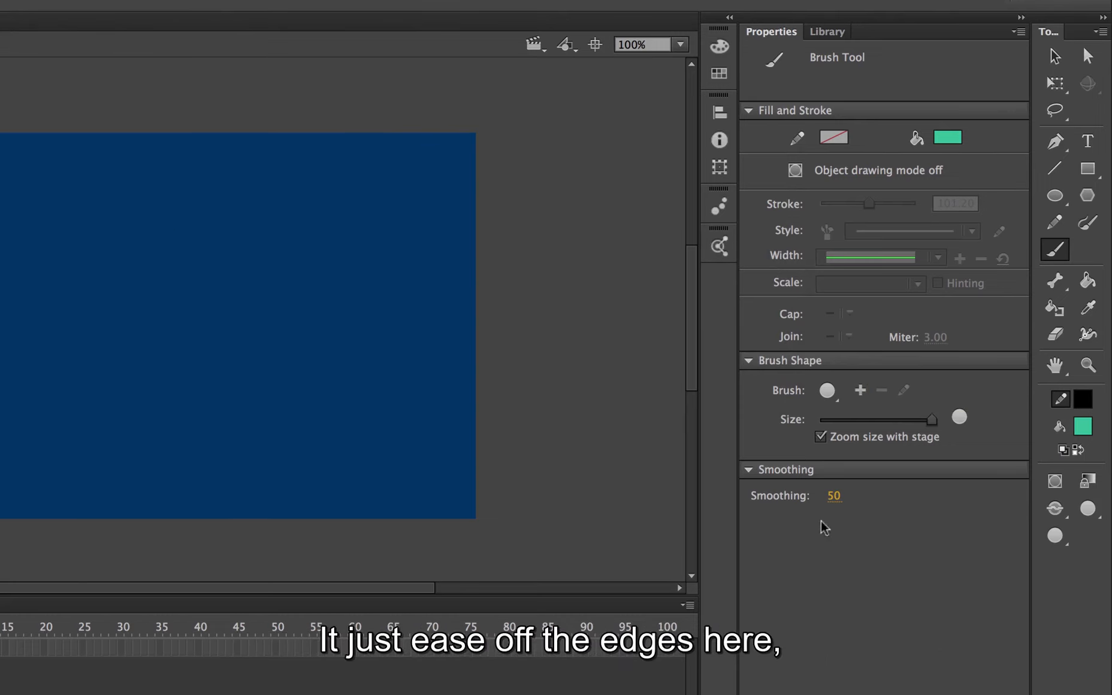
Set the brush smoothing to 100 and undo a test stroke made with it.
{"action": "left_click_drag", "start_coordinate": [831, 498], "coordinate": [1086, 482]}
{"action": "mouse_move", "coordinate": [189, 217]}
{"action": "left_mouse_down"}
{"action": "mouse_move", "coordinate": [165, 332]}
{"action": "mouse_move", "coordinate": [223, 233]}
{"action": "left_mouse_up"}
{"action": "key", "text": "super+z"}
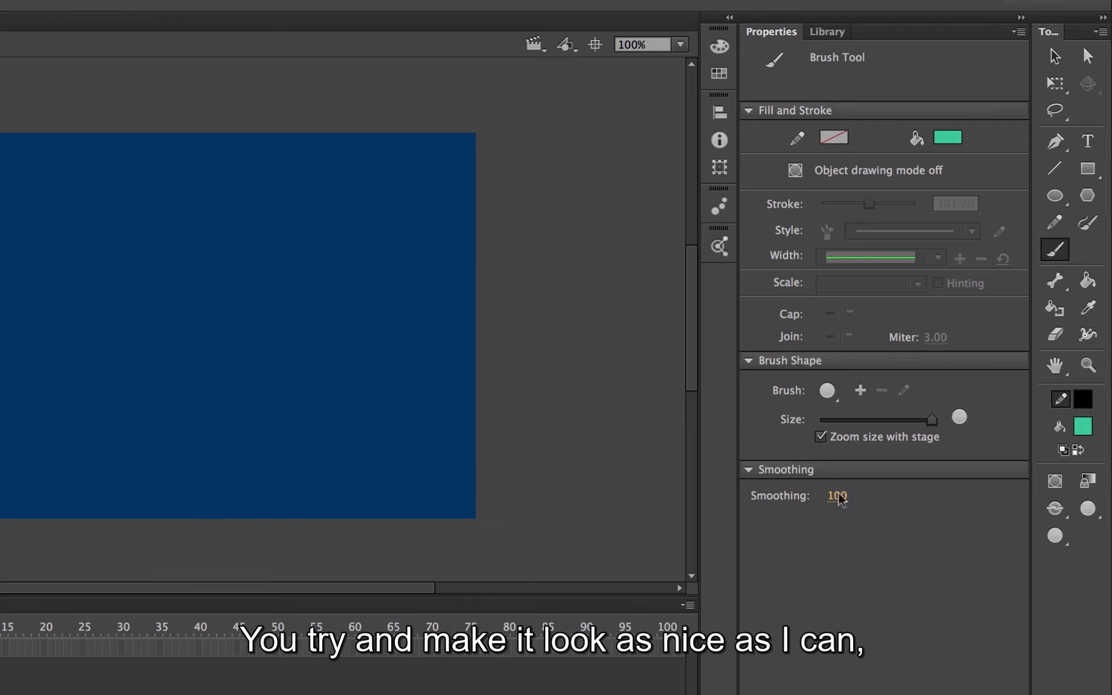
Paint a closed green dome-shaped outline for the alien's body and fill its inside with the same green.
{"action": "mouse_move", "coordinate": [207, 210]}
{"action": "left_mouse_down"}
{"action": "mouse_move", "coordinate": [143, 266]}
{"action": "mouse_move", "coordinate": [227, 372]}
{"action": "left_mouse_up"}
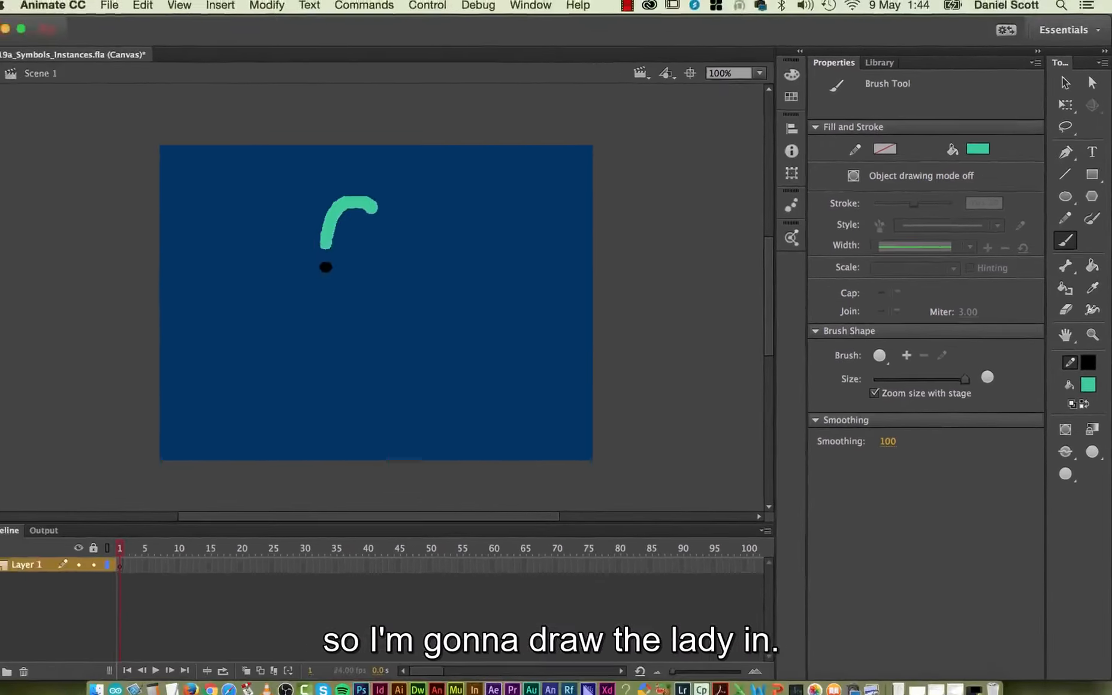
{"action": "mouse_move", "coordinate": [405, 337]}
{"action": "left_mouse_down"}
{"action": "mouse_move", "coordinate": [476, 256]}
{"action": "mouse_move", "coordinate": [425, 200]}
{"action": "mouse_move", "coordinate": [384, 192]}
{"action": "mouse_move", "coordinate": [363, 209]}
{"action": "mouse_move", "coordinate": [350, 248]}
{"action": "mouse_move", "coordinate": [357, 331]}
{"action": "left_mouse_up"}
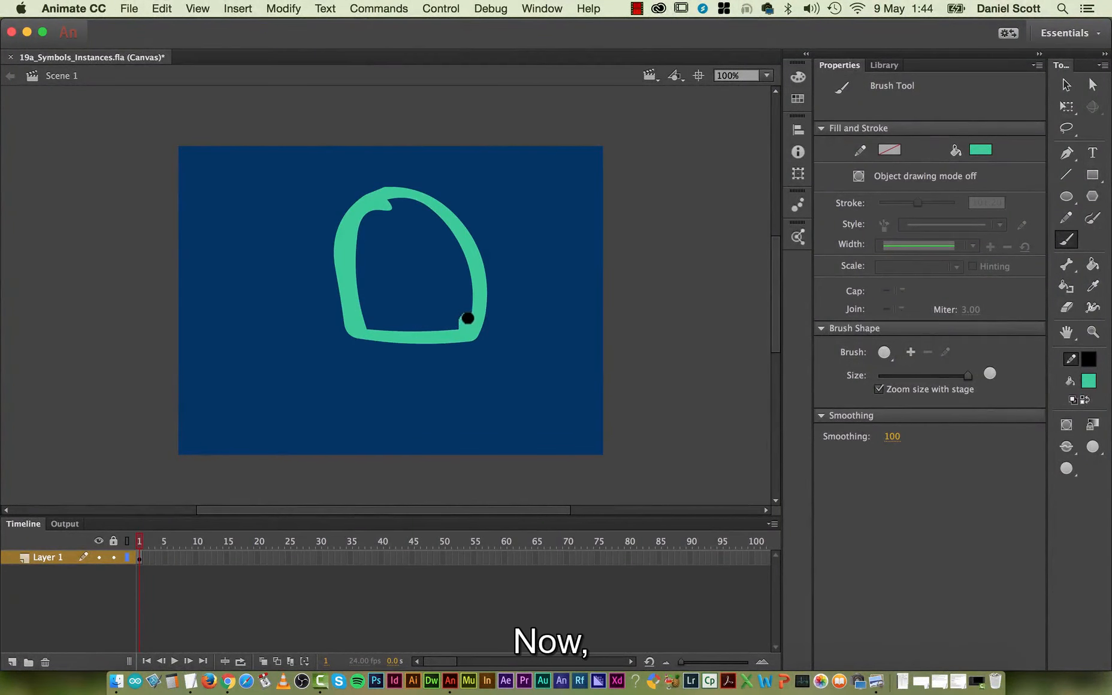
{"action": "left_click", "coordinate": [1092, 266]}
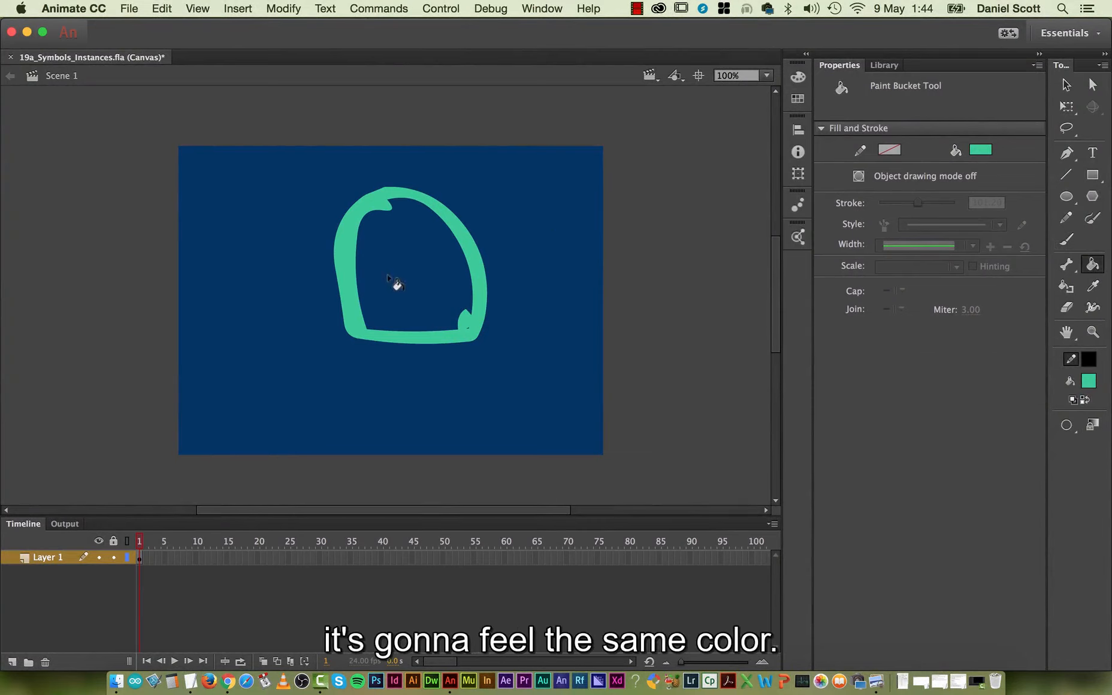
{"action": "left_click", "coordinate": [420, 283]}
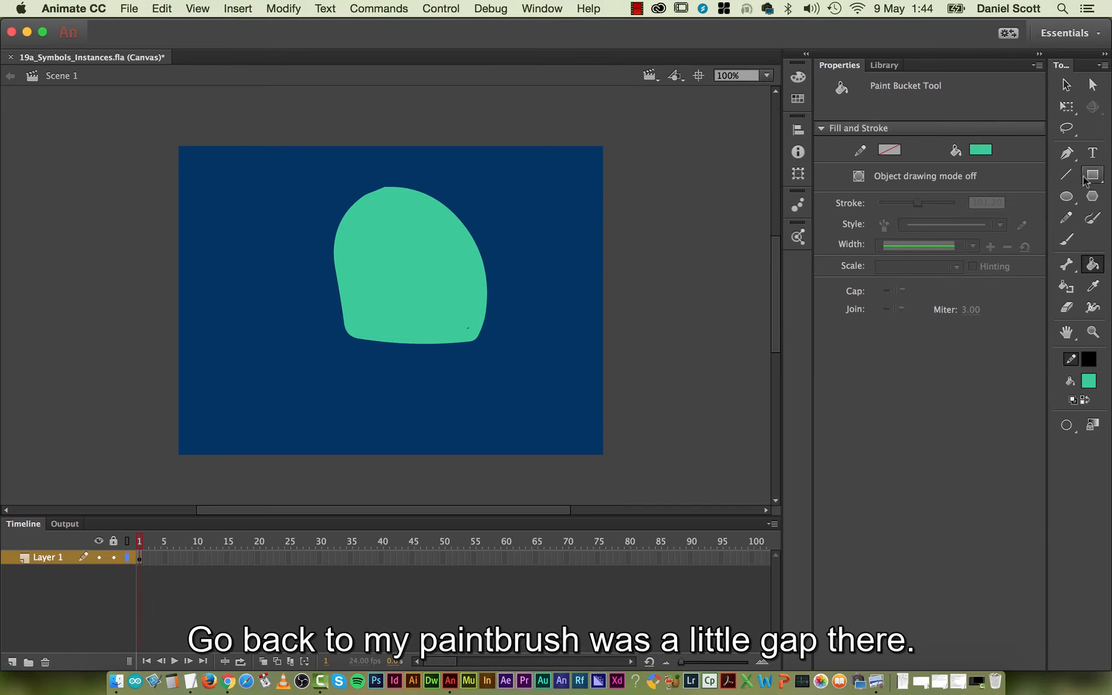
Paint two green antennae on top of the alien's body and two short legs beneath it with the Brush tool.
{"action": "left_click", "coordinate": [1067, 239]}
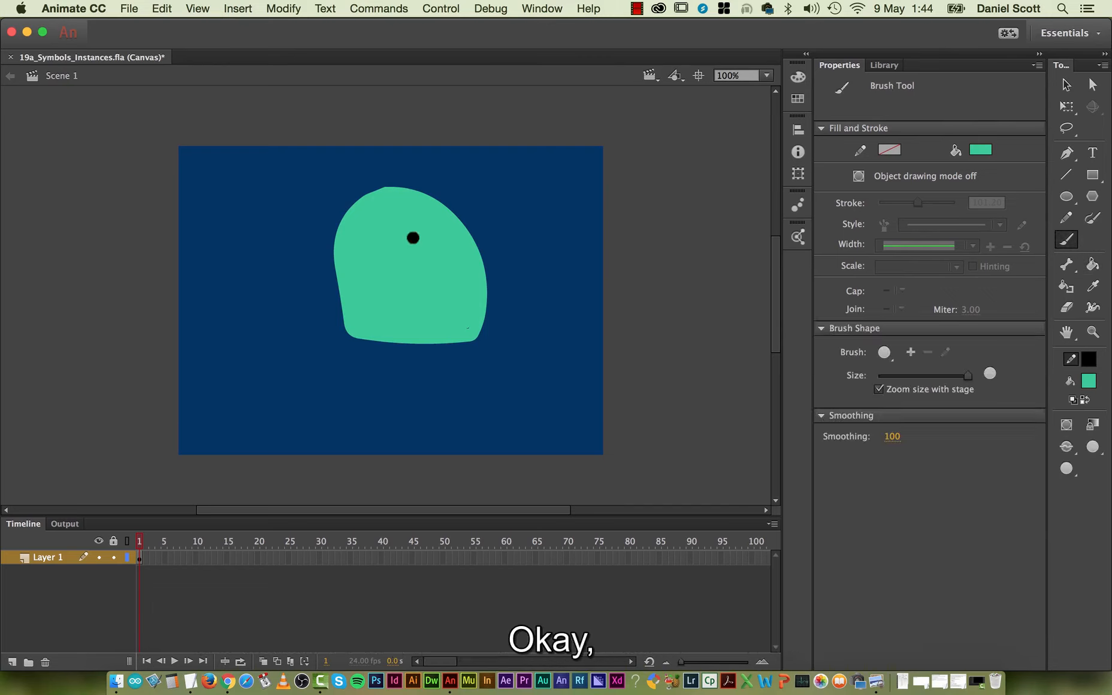
{"action": "left_click_drag", "start_coordinate": [429, 195], "coordinate": [531, 155]}
{"action": "left_click_drag", "start_coordinate": [408, 193], "coordinate": [446, 171]}
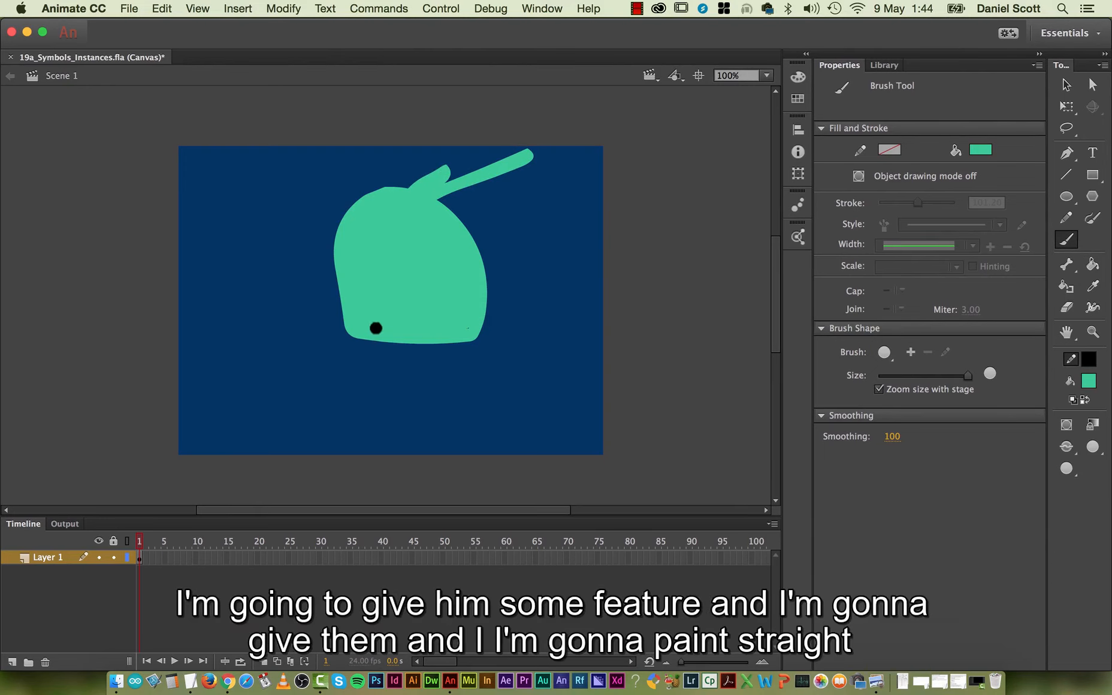
{"action": "left_click_drag", "start_coordinate": [375, 328], "coordinate": [371, 385]}
{"action": "left_click_drag", "start_coordinate": [432, 335], "coordinate": [444, 389]}
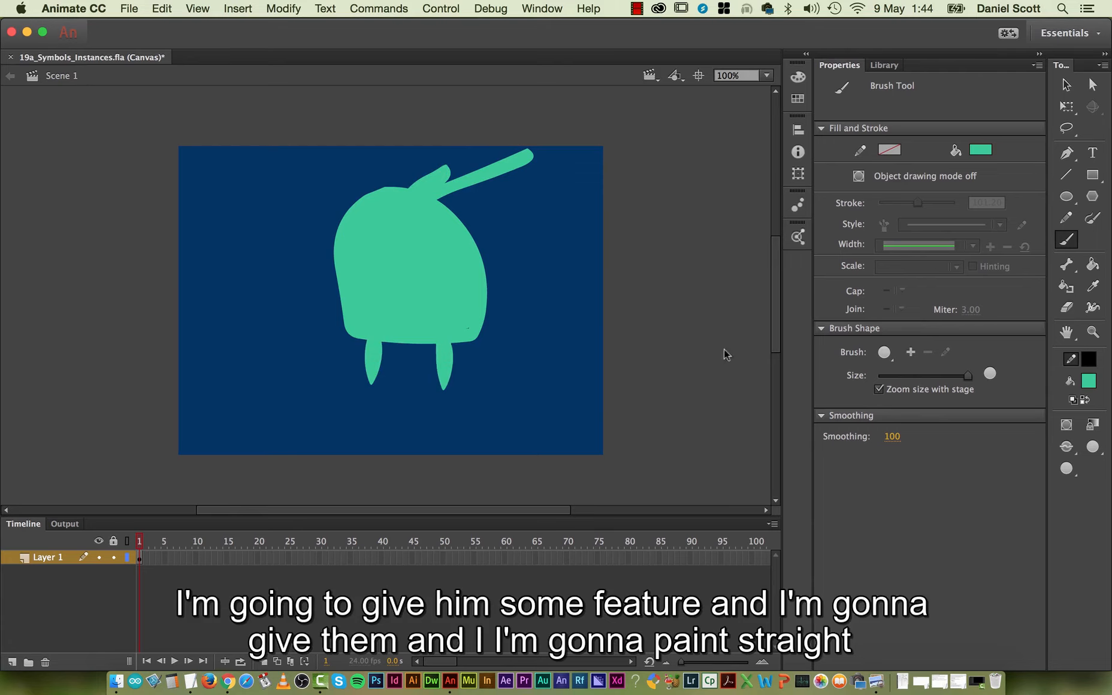
Paint a large round white eye on the upper left of the alien's body with the Brush tool.
{"action": "left_click", "coordinate": [1068, 198]}
{"action": "left_click", "coordinate": [1068, 200]}
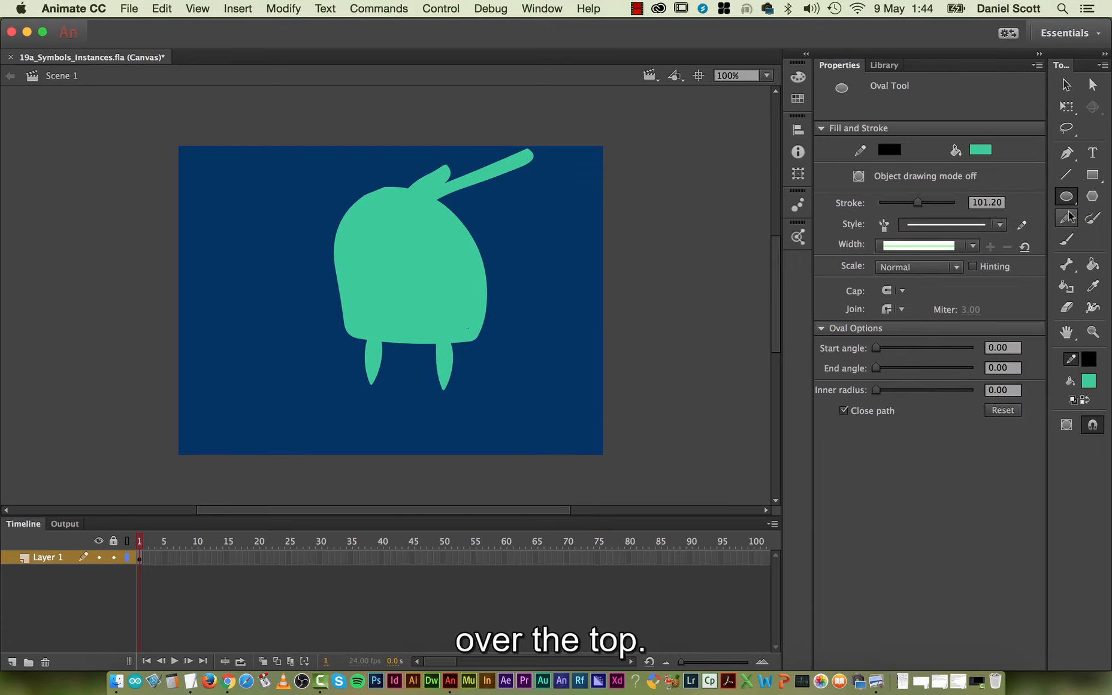
{"action": "left_click", "coordinate": [1069, 241]}
{"action": "left_click", "coordinate": [981, 149]}
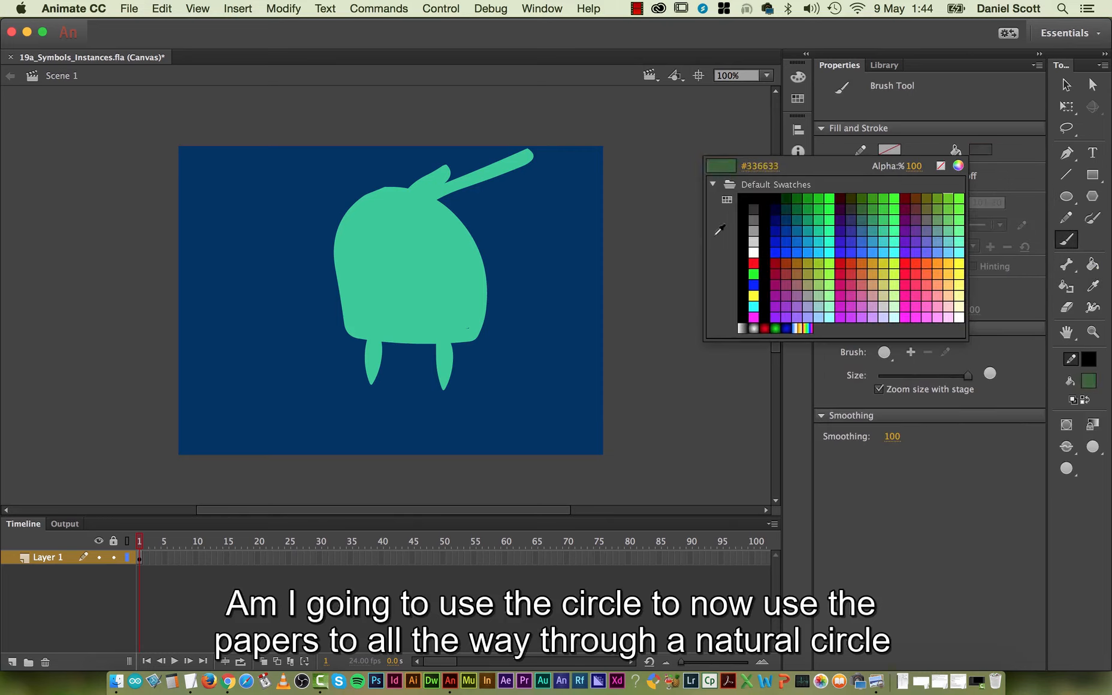
{"action": "left_click", "coordinate": [751, 251]}
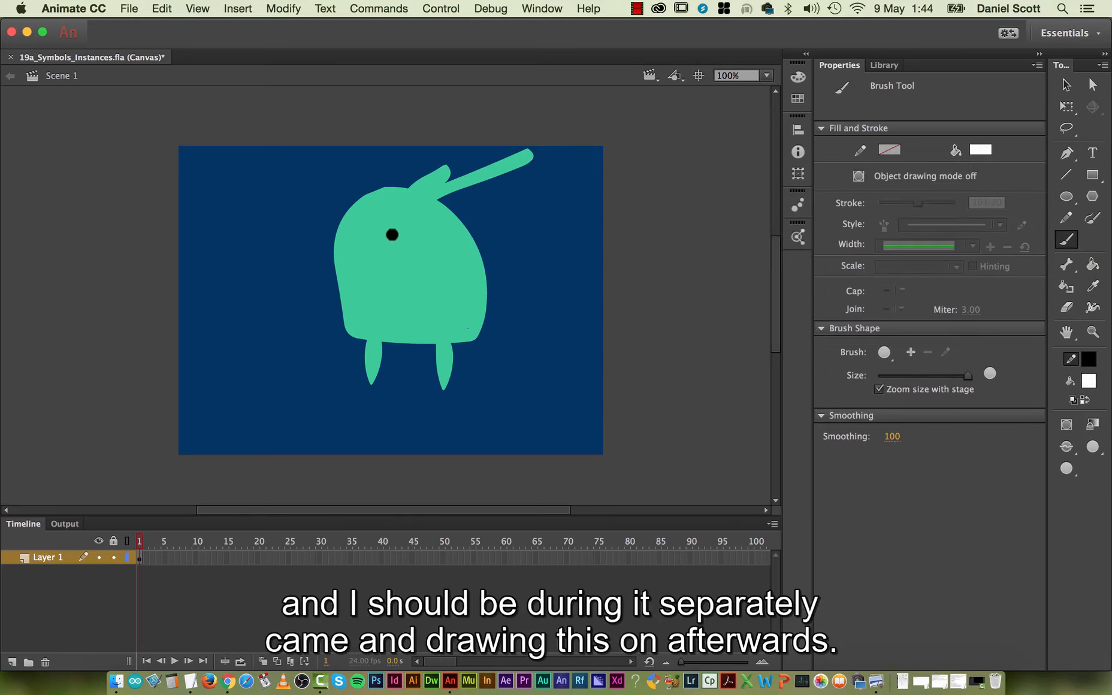
{"action": "mouse_move", "coordinate": [374, 229]}
{"action": "left_mouse_down"}
{"action": "mouse_move", "coordinate": [359, 230]}
{"action": "mouse_move", "coordinate": [369, 256]}
{"action": "mouse_move", "coordinate": [390, 230]}
{"action": "mouse_move", "coordinate": [357, 240]}
{"action": "mouse_move", "coordinate": [389, 241]}
{"action": "mouse_move", "coordinate": [363, 238]}
{"action": "mouse_move", "coordinate": [378, 244]}
{"action": "left_mouse_up"}
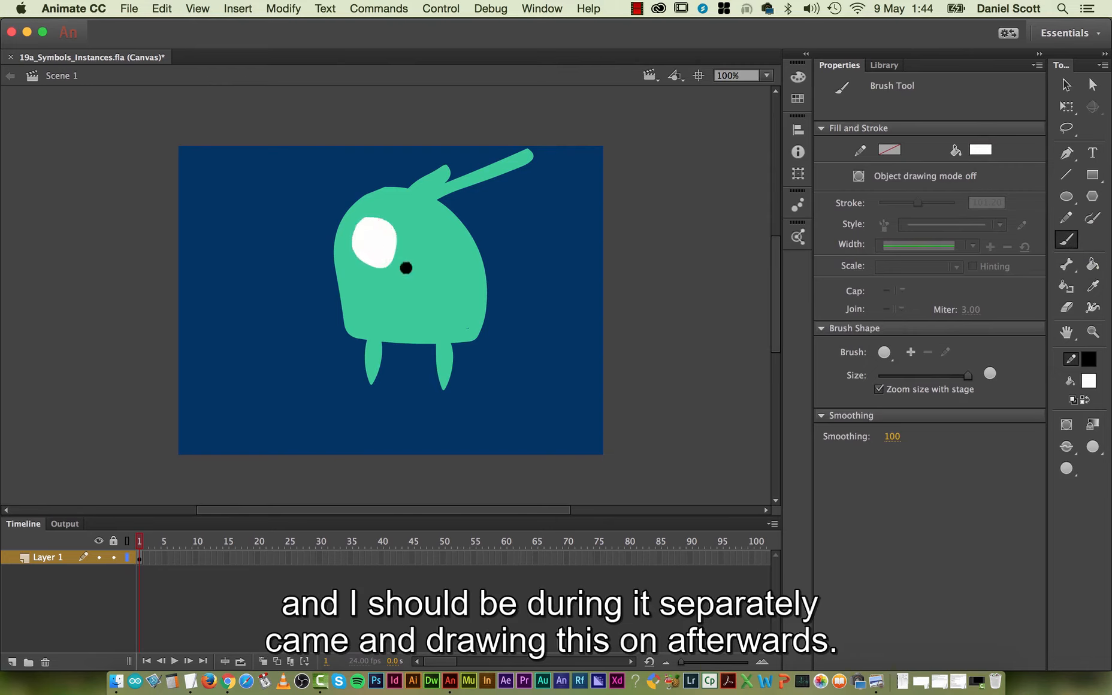
Change the brush fill to black and paint a pupil in the middle of the white eye, undoing the surplus stroke.
{"action": "left_click", "coordinate": [983, 150]}
{"action": "left_click", "coordinate": [753, 252]}
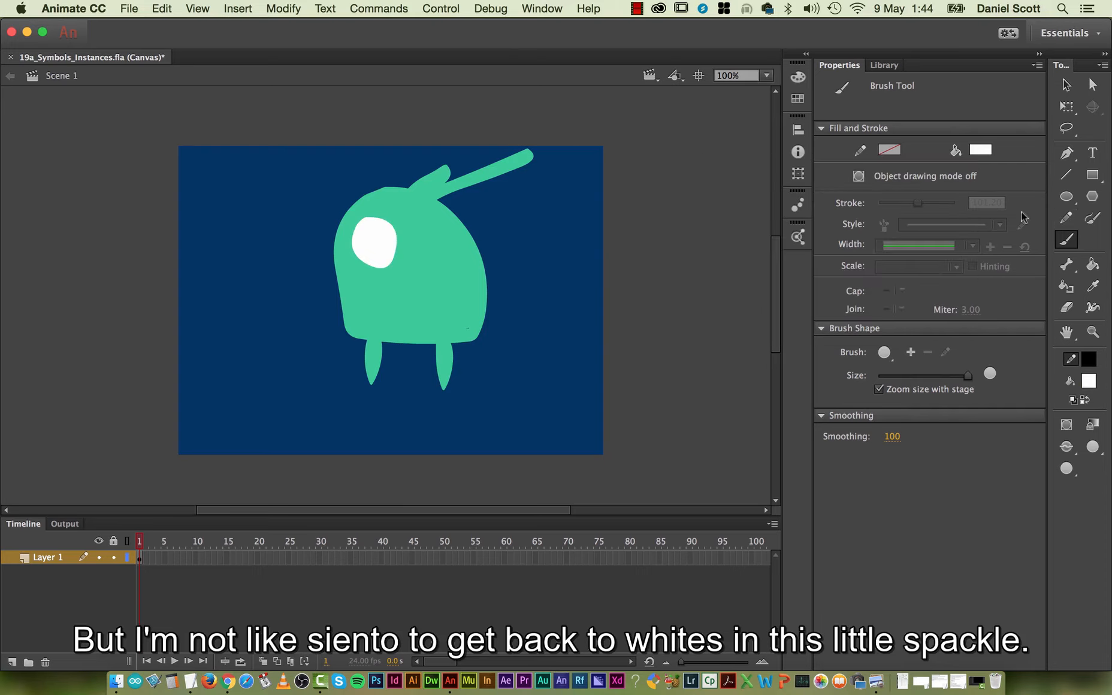
{"action": "left_click", "coordinate": [972, 153]}
{"action": "left_click", "coordinate": [747, 196]}
{"action": "left_click", "coordinate": [378, 234]}
{"action": "left_click_drag", "start_coordinate": [368, 233], "coordinate": [381, 242]}
{"action": "key", "text": "super+z"}
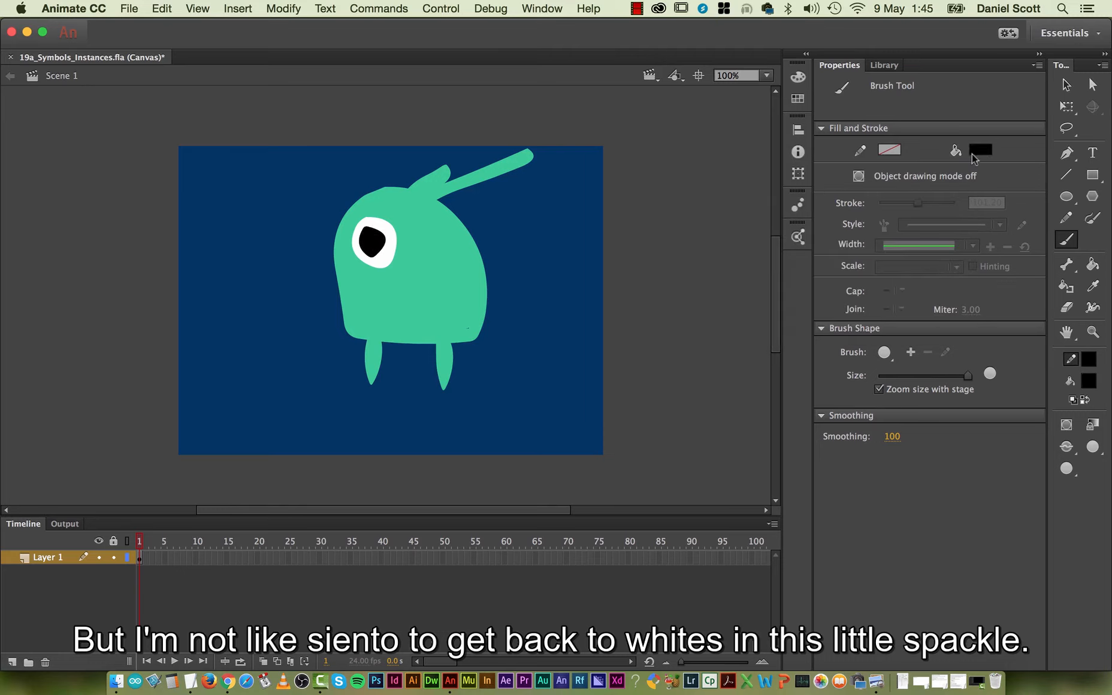
Change the brush fill to white and paint a small highlight on the pupil's upper left edge.
{"action": "left_click", "coordinate": [973, 153]}
{"action": "left_click", "coordinate": [751, 250]}
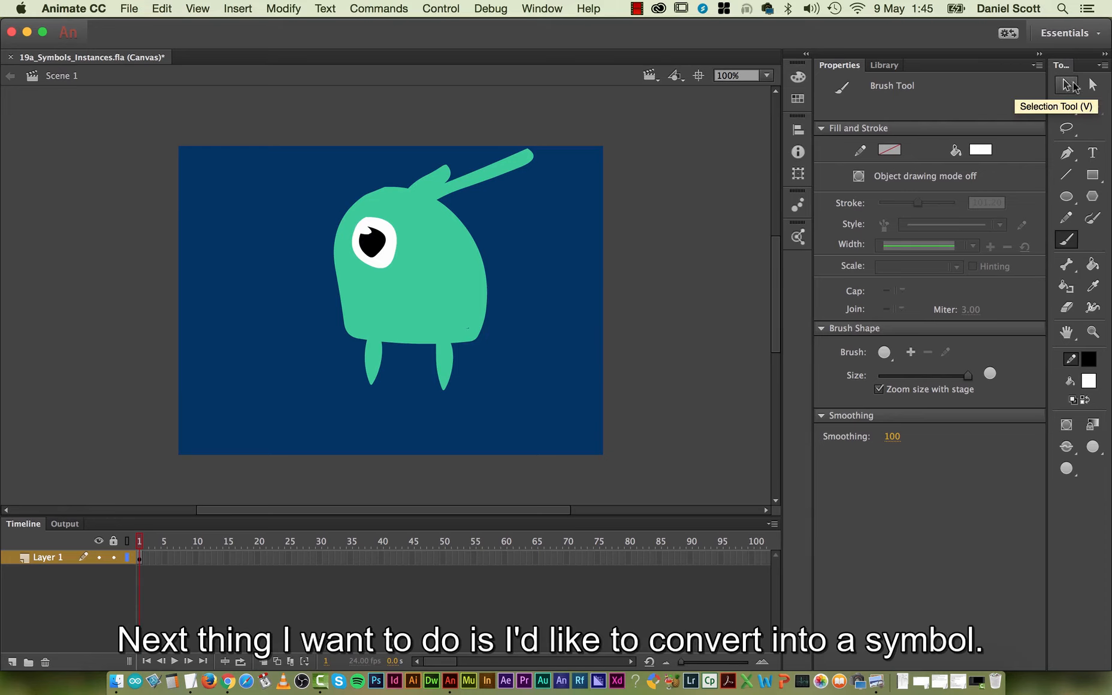
Select the whole alien and scale it down about its center to about 98 by 119 px with the Free Transform tool.
{"action": "left_click", "coordinate": [1067, 85]}
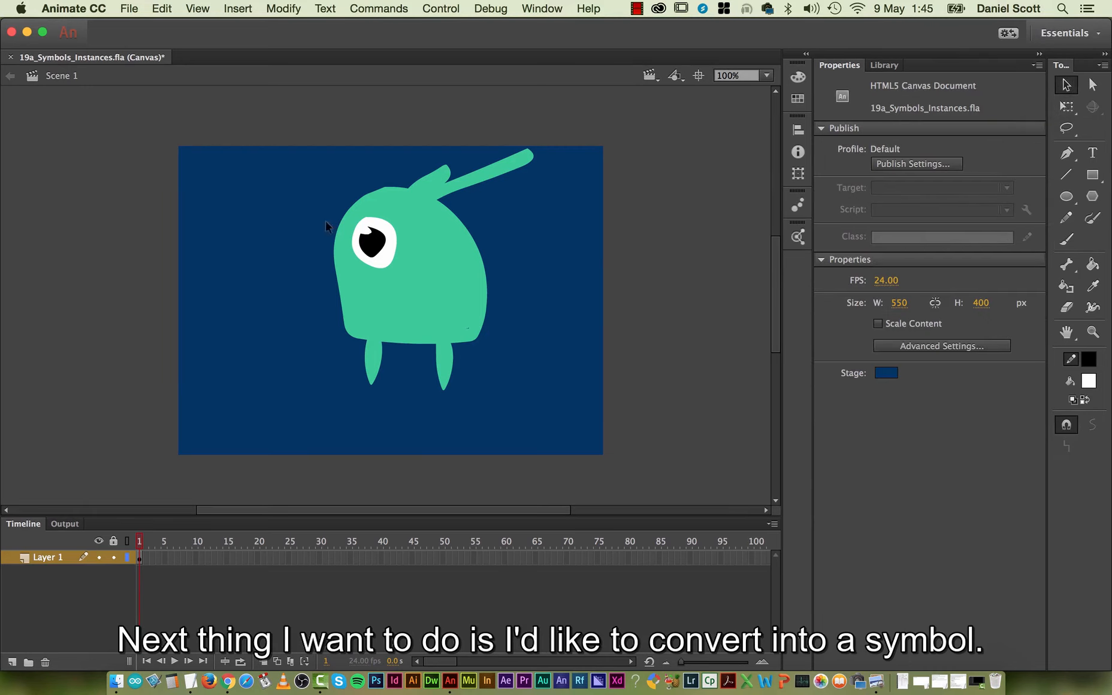
{"action": "left_click_drag", "start_coordinate": [285, 128], "coordinate": [590, 428]}
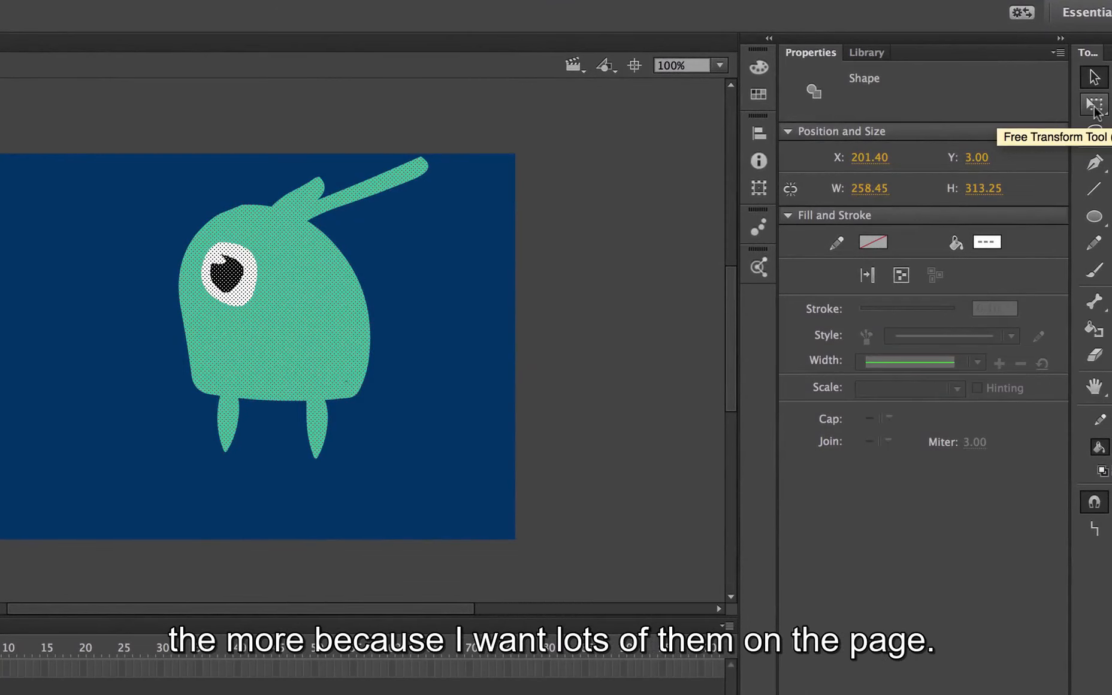
{"action": "left_click", "coordinate": [1094, 107]}
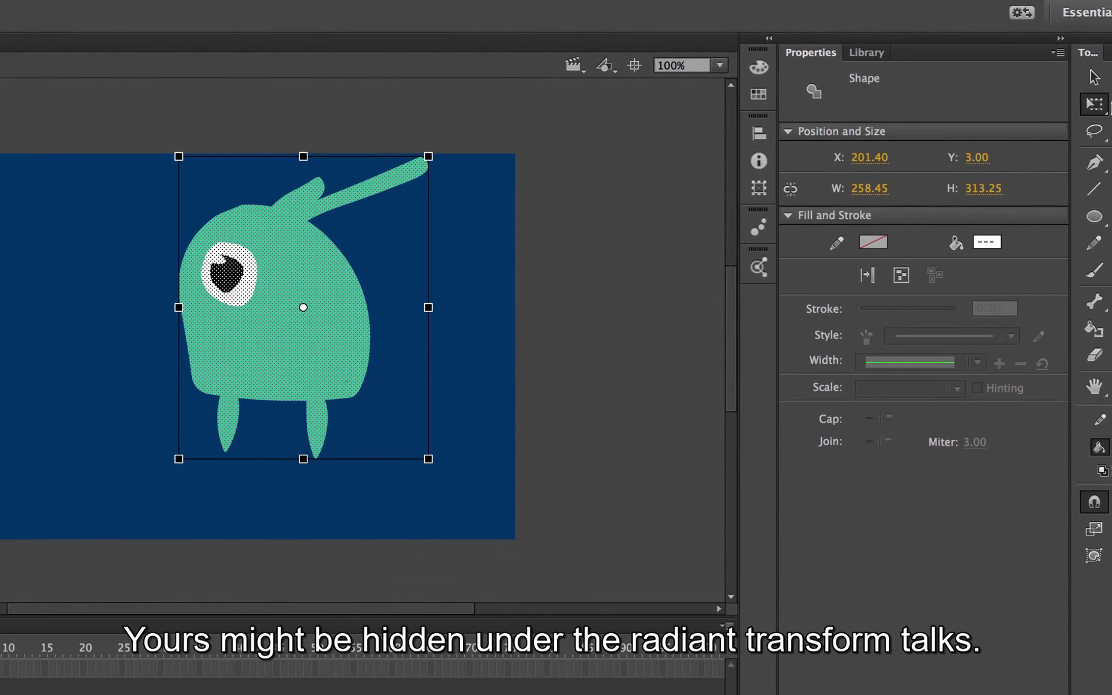
{"action": "left_click", "coordinate": [1094, 105]}
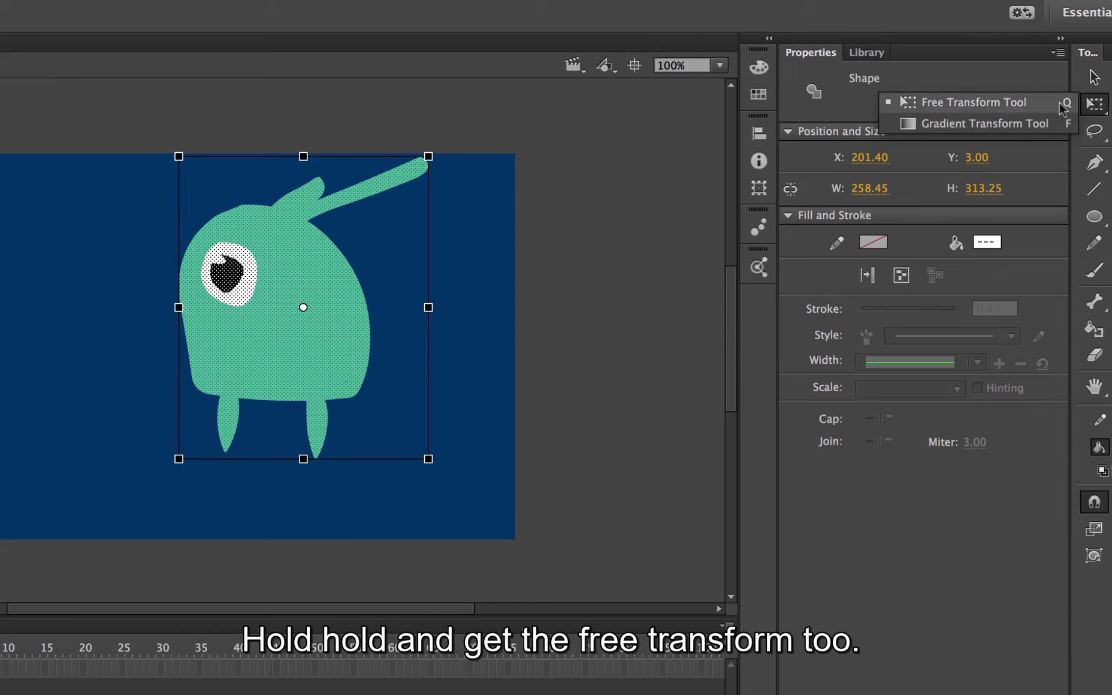
{"action": "left_click", "coordinate": [1003, 103]}
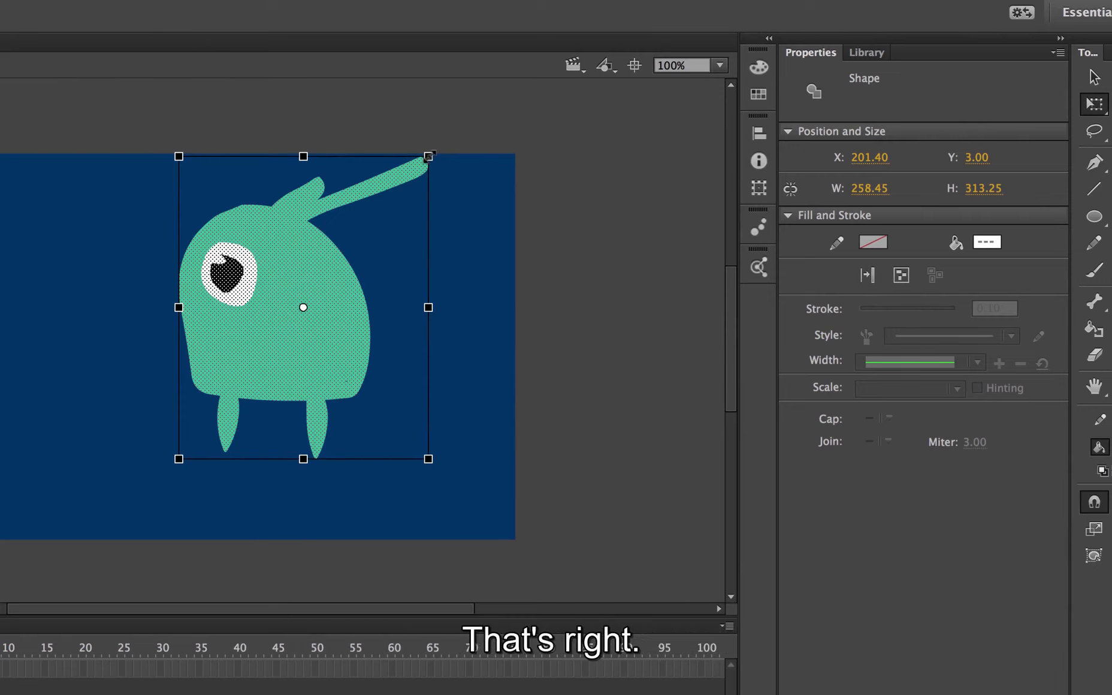
{"action": "left_click_drag", "start_coordinate": [428, 156], "coordinate": [351, 250]}
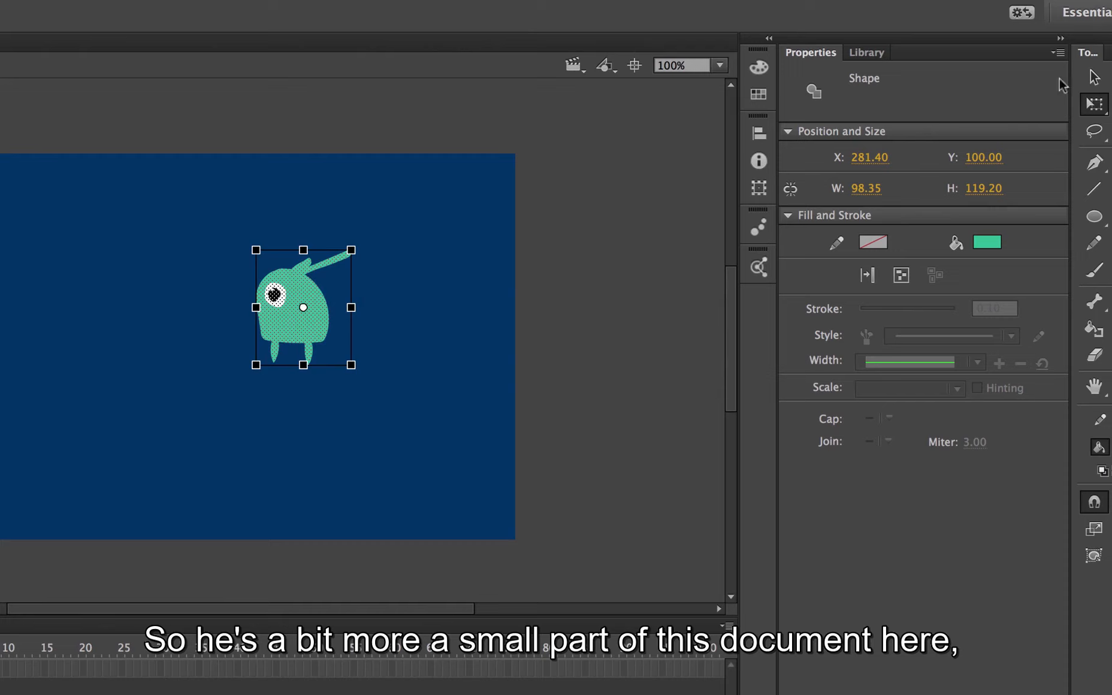
{"action": "left_click", "coordinate": [1094, 77]}
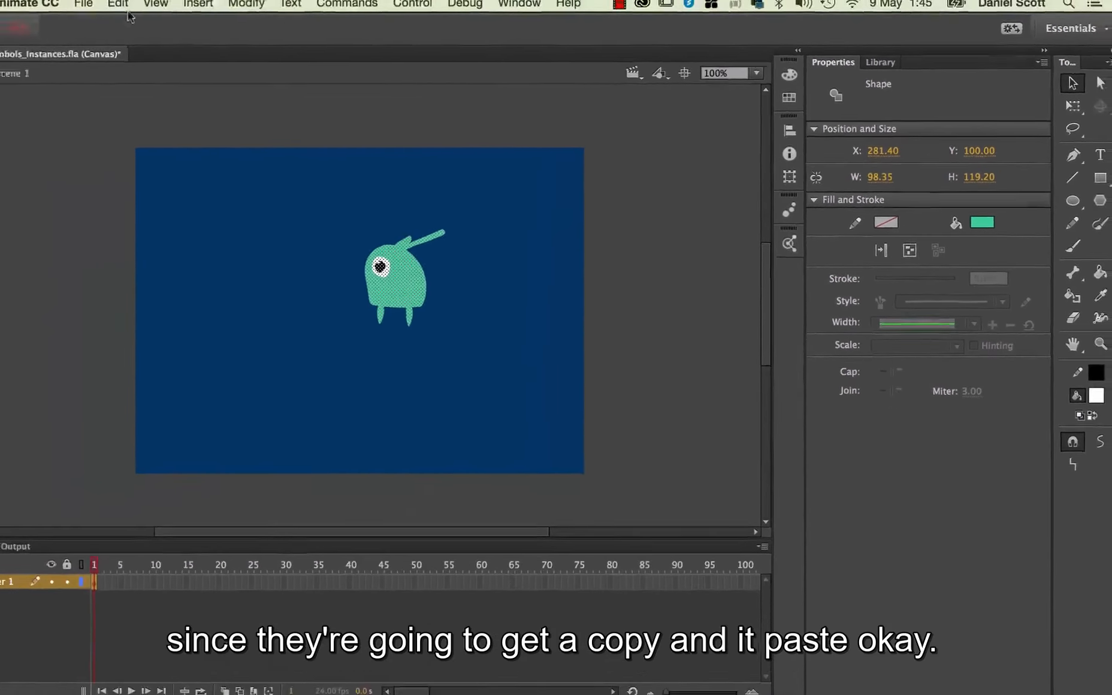
Copy the alien and place two pasted copies on the stage, one to its lower left and one to its lower right.
{"action": "left_click", "coordinate": [161, 8]}
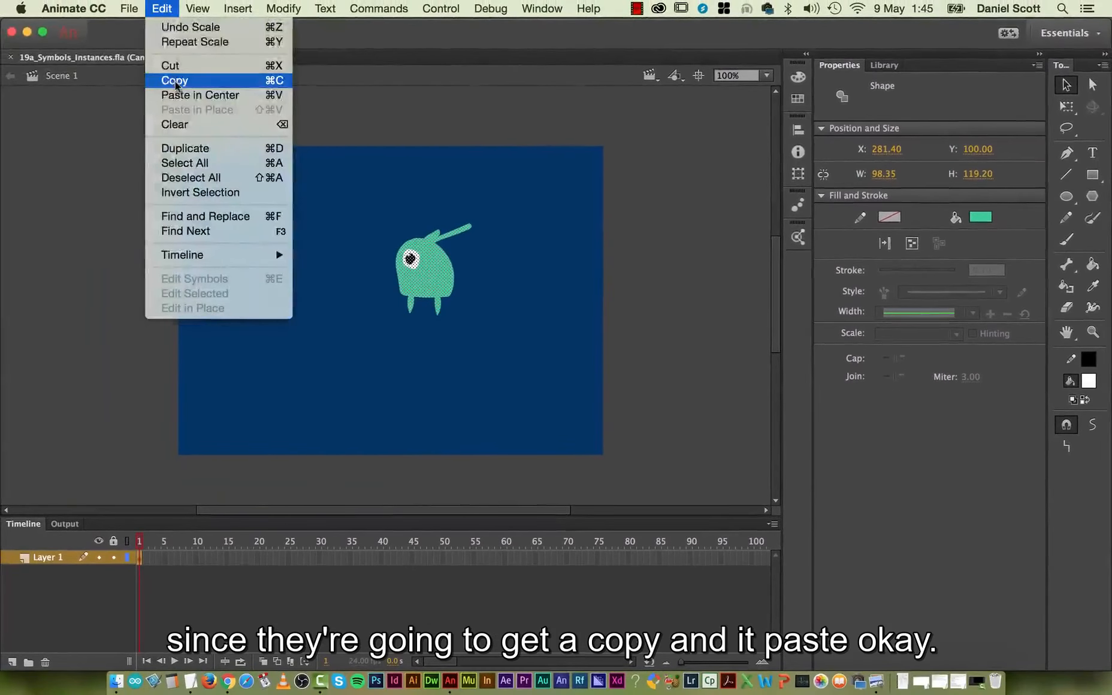
{"action": "left_click", "coordinate": [176, 80]}
{"action": "key", "text": "super+v"}
{"action": "left_click_drag", "start_coordinate": [390, 298], "coordinate": [297, 337]}
{"action": "left_click_drag", "start_coordinate": [395, 307], "coordinate": [554, 367]}
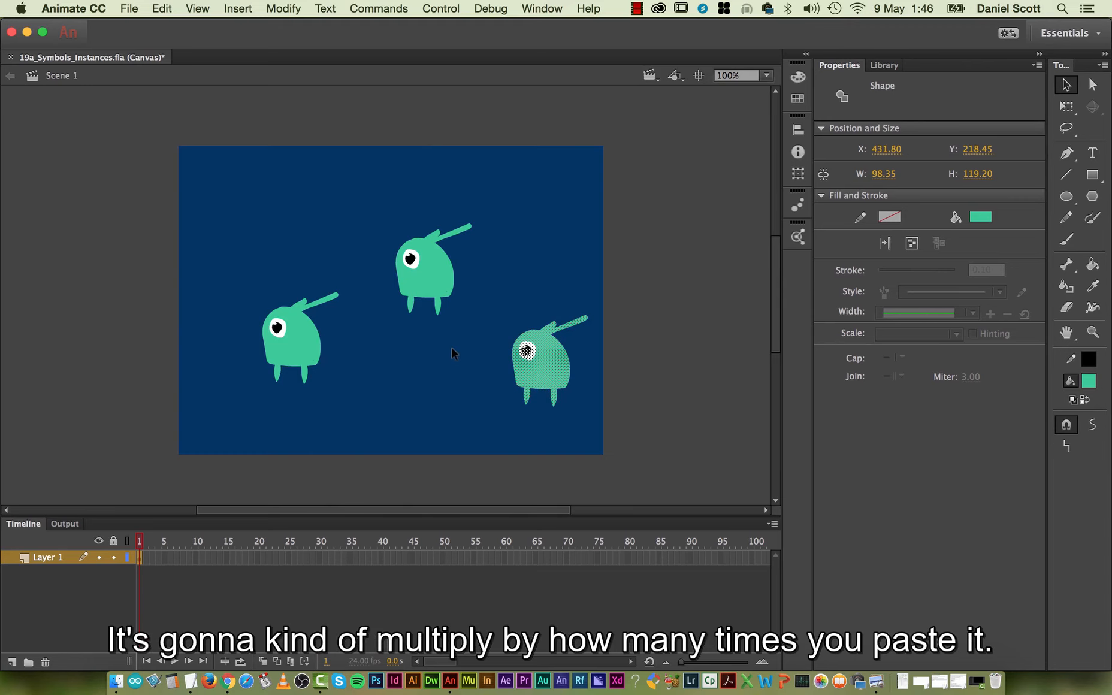
Undo the pasted alien copies, keeping only the original drawing on the stage.
{"action": "key", "text": "super+z"}
{"action": "key", "text": "super+z"}
{"action": "key", "text": "super+z"}
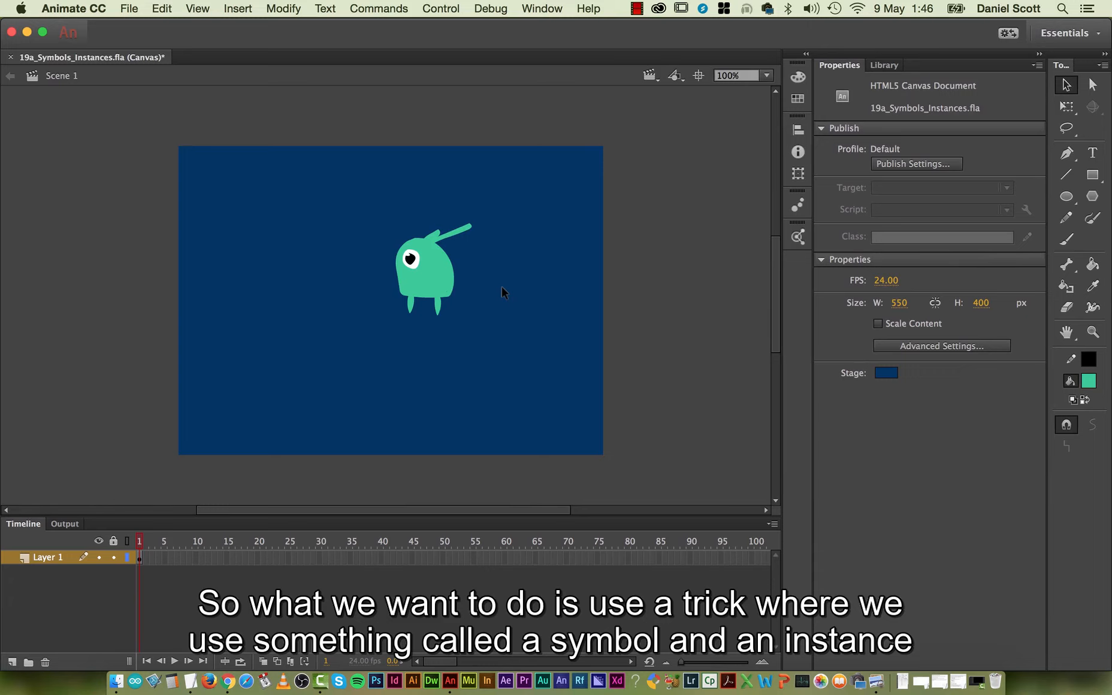
Select the whole alien and start converting it to a symbol of type Movie Clip.
{"action": "mouse_move", "coordinate": [526, 187]}
{"action": "left_mouse_down"}
{"action": "mouse_move", "coordinate": [424, 319]}
{"action": "mouse_move", "coordinate": [366, 363]}
{"action": "left_mouse_up"}
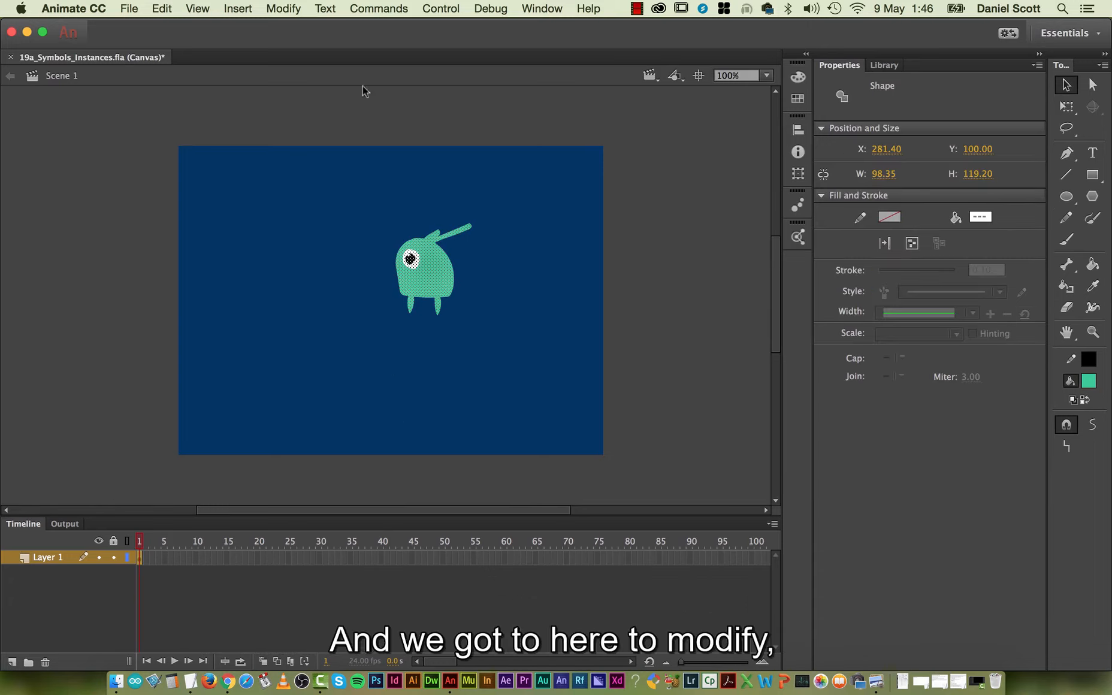
{"action": "left_click", "coordinate": [283, 8]}
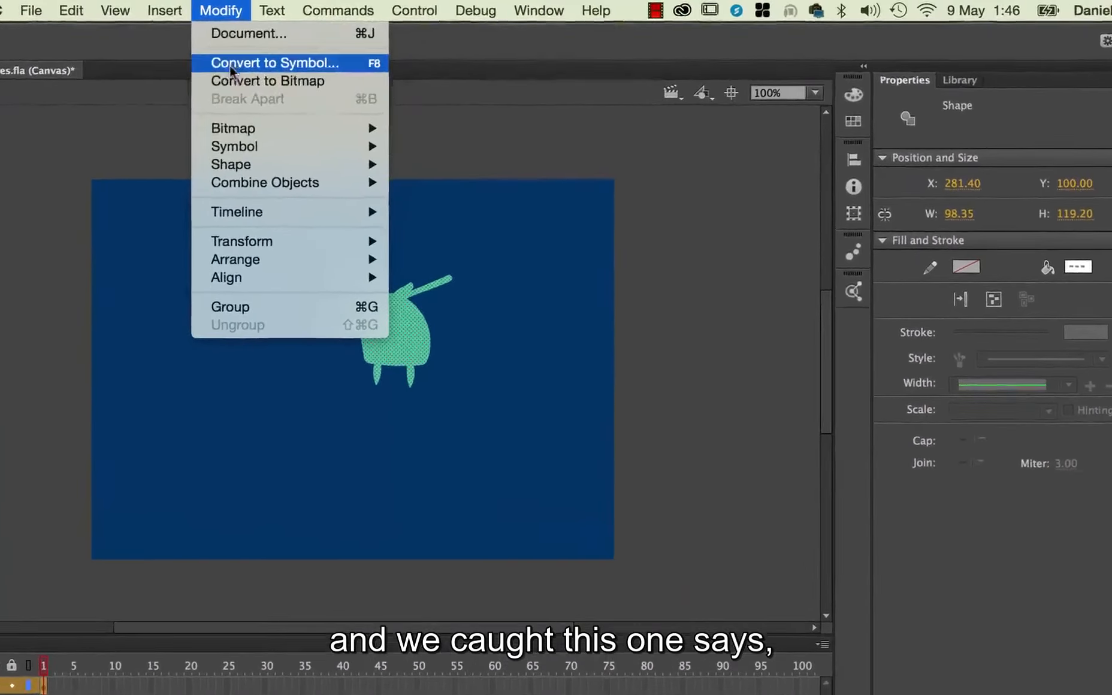
{"action": "left_click", "coordinate": [287, 62]}
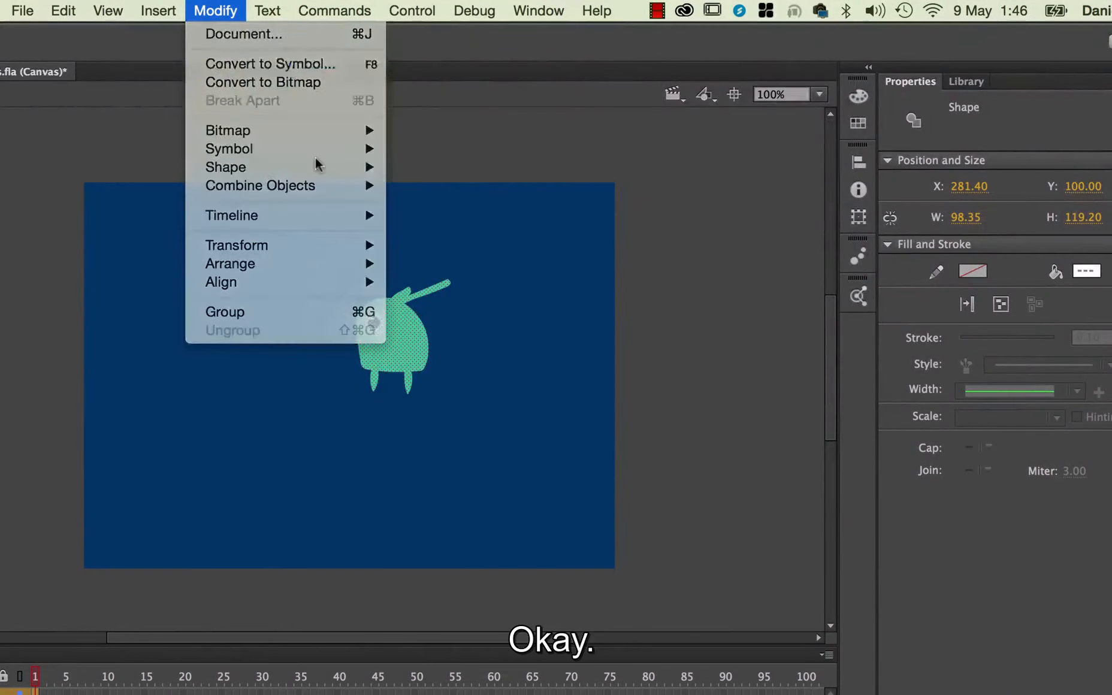
{"action": "left_click_drag", "start_coordinate": [154, 127], "coordinate": [805, 131]}
{"action": "left_click", "coordinate": [683, 189]}
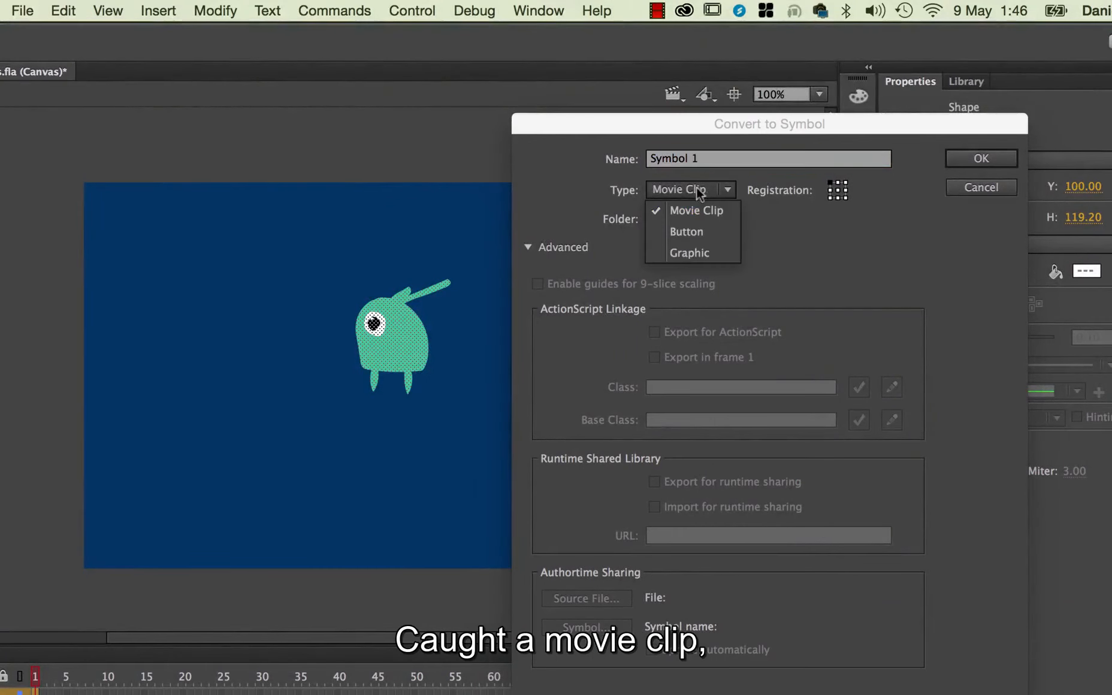
{"action": "left_click", "coordinate": [703, 212]}
Name the new symbol mc_bob and create it.
{"action": "left_click", "coordinate": [700, 156]}
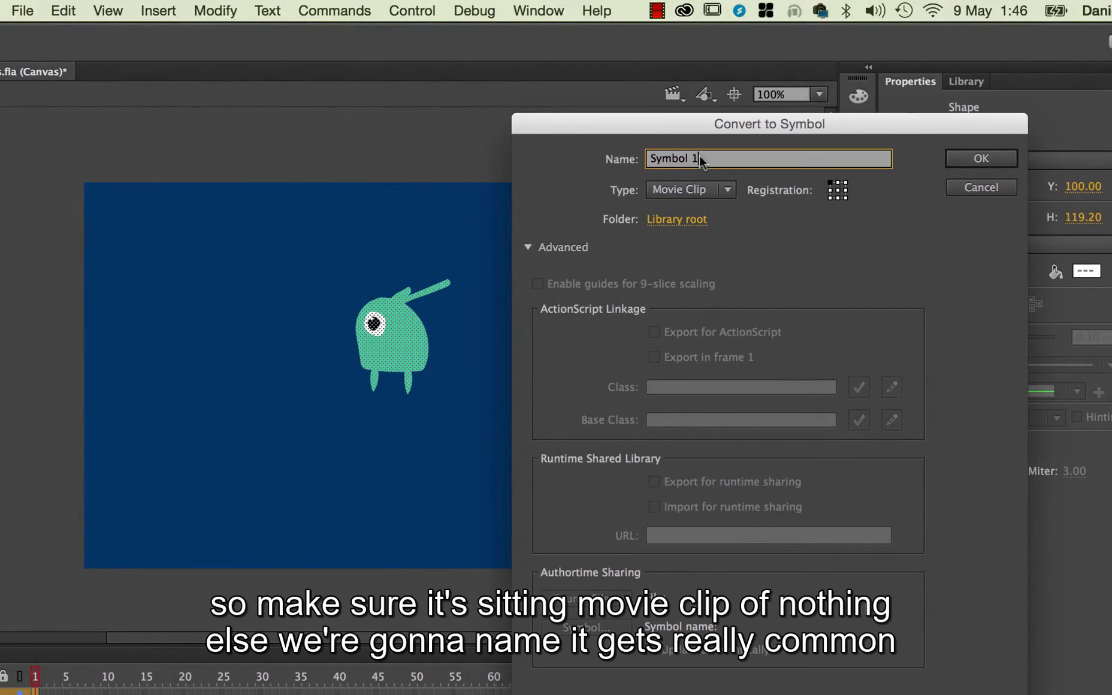
{"action": "type", "text": "mc"}
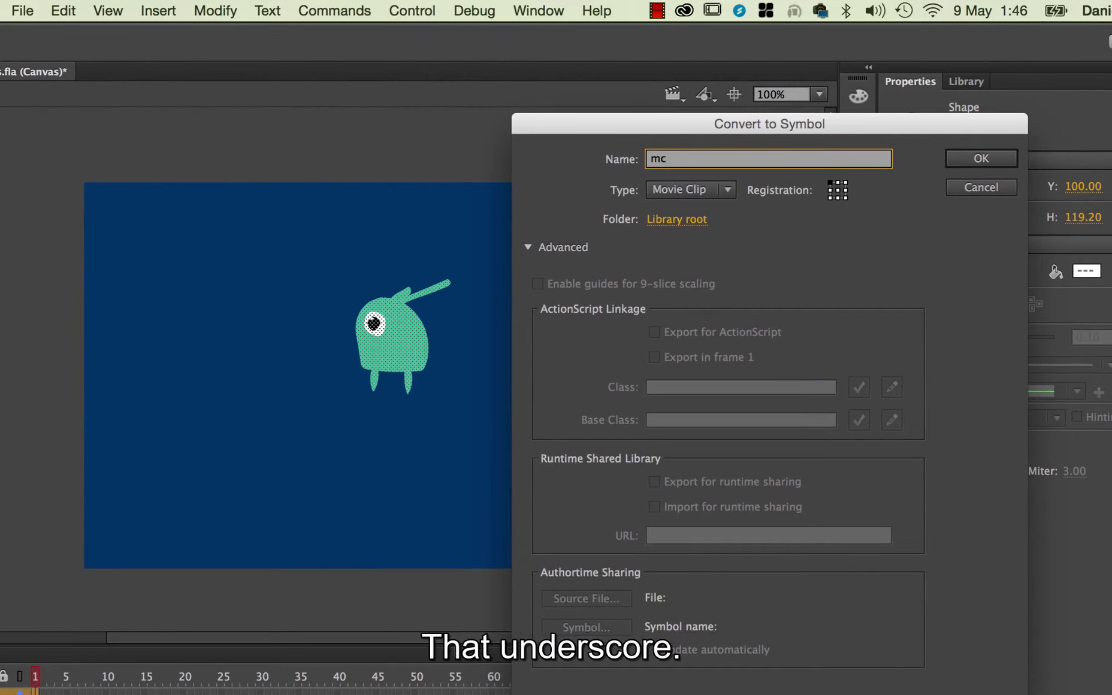
{"action": "type", "text": "_"}
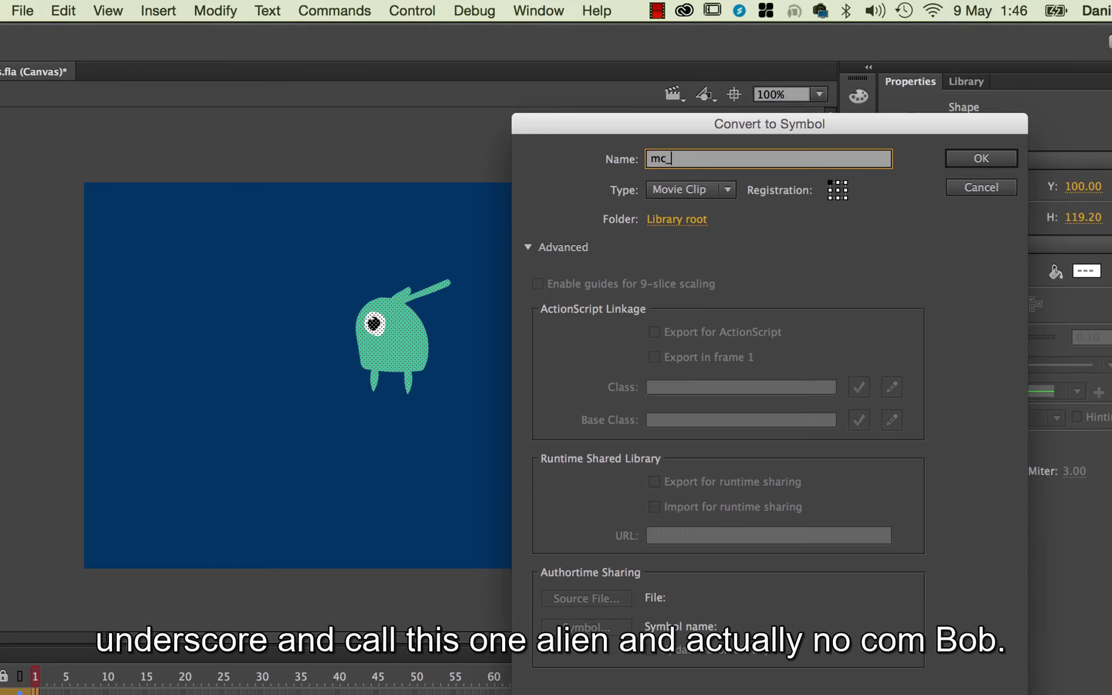
{"action": "type", "text": "alien"}
{"action": "key", "text": "BackSpace"}
{"action": "key", "text": "BackSpace"}
{"action": "key", "text": "BackSpace"}
{"action": "key", "text": "BackSpace"}
{"action": "key", "text": "BackSpace"}
{"action": "type", "text": "bob"}
{"action": "key", "text": "Return"}
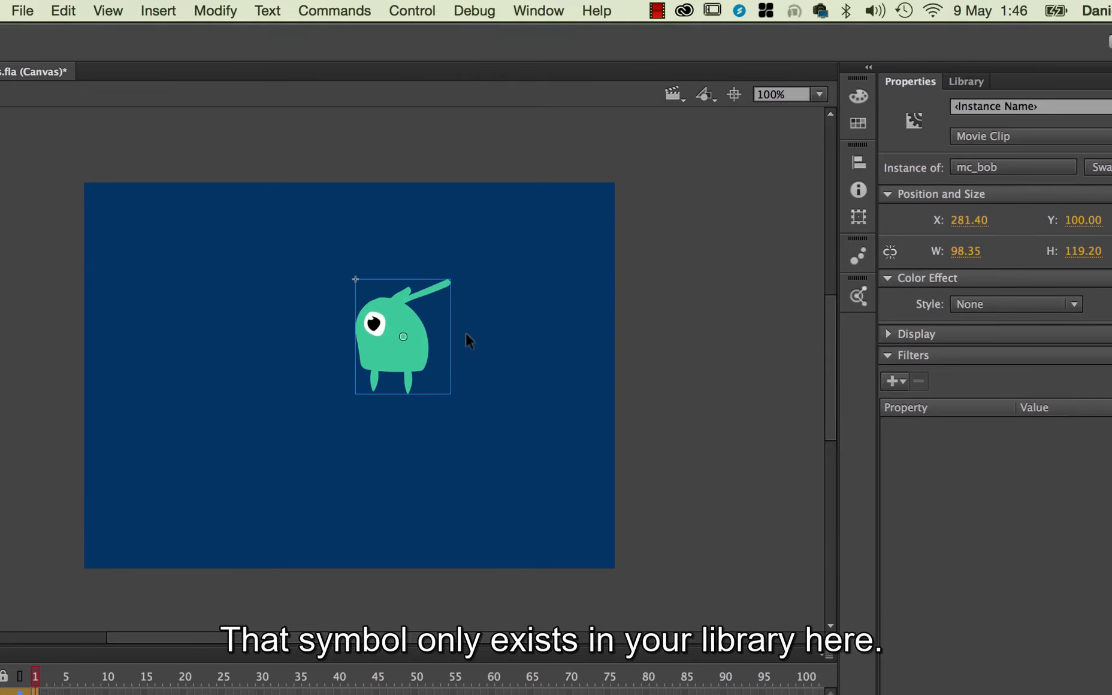
Move the alien instance slightly left and place three more mc_bob instances from the library around the stage.
{"action": "left_click", "coordinate": [967, 82]}
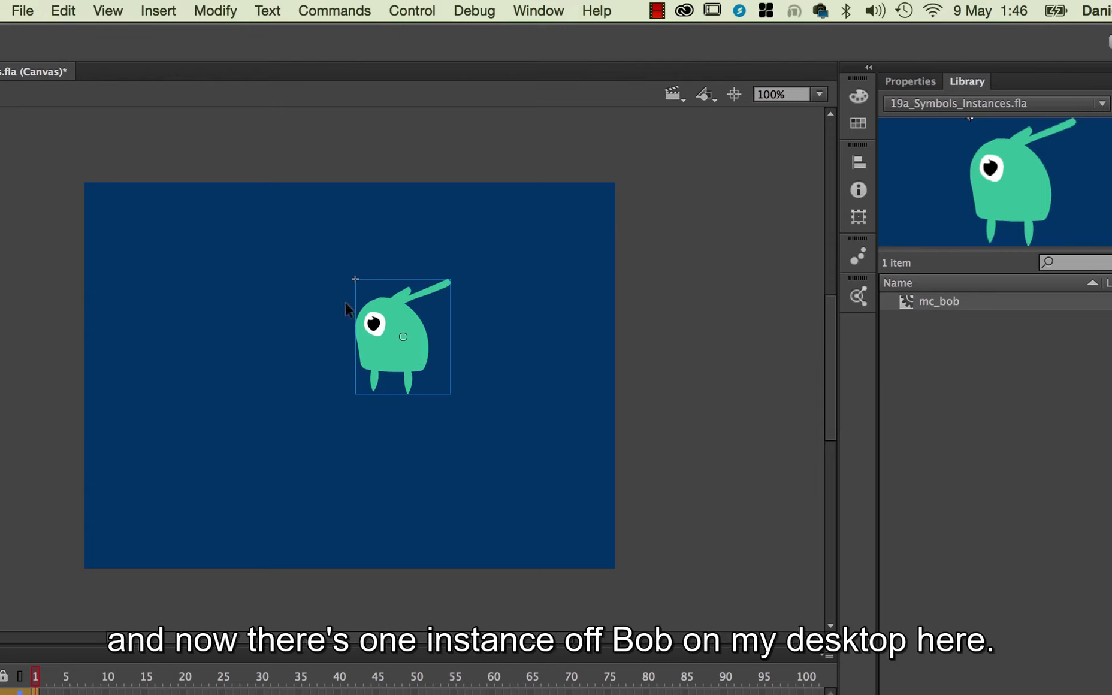
{"action": "left_click_drag", "start_coordinate": [397, 324], "coordinate": [357, 362]}
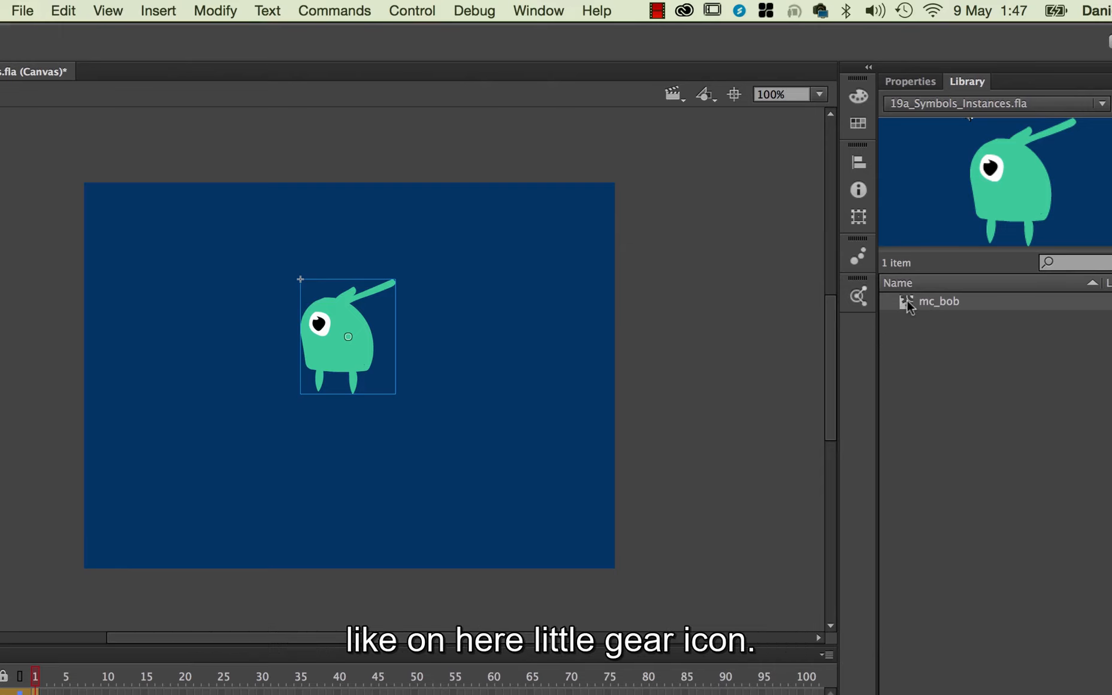
{"action": "left_click_drag", "start_coordinate": [910, 305], "coordinate": [482, 386]}
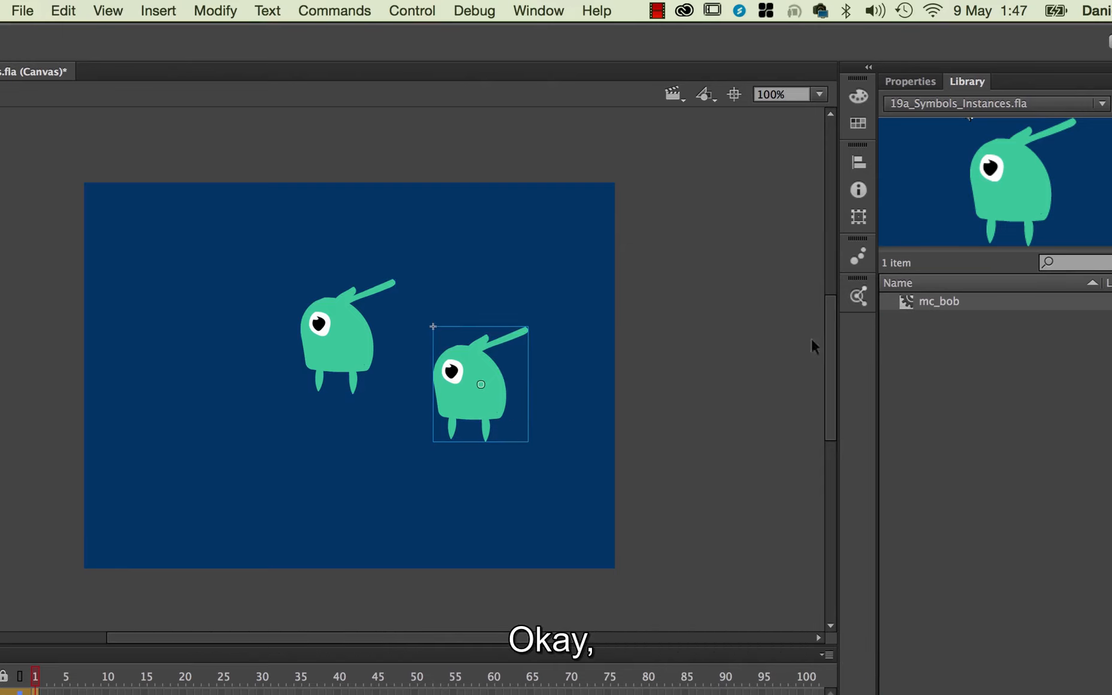
{"action": "left_click_drag", "start_coordinate": [909, 307], "coordinate": [234, 435]}
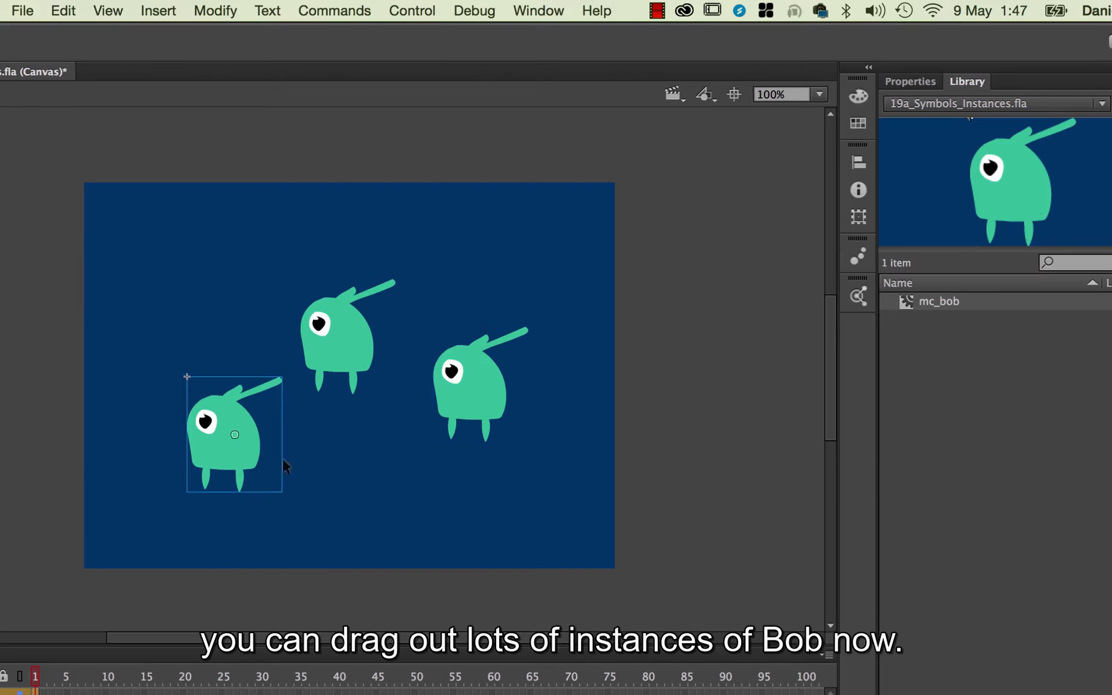
{"action": "left_click_drag", "start_coordinate": [912, 306], "coordinate": [510, 226]}
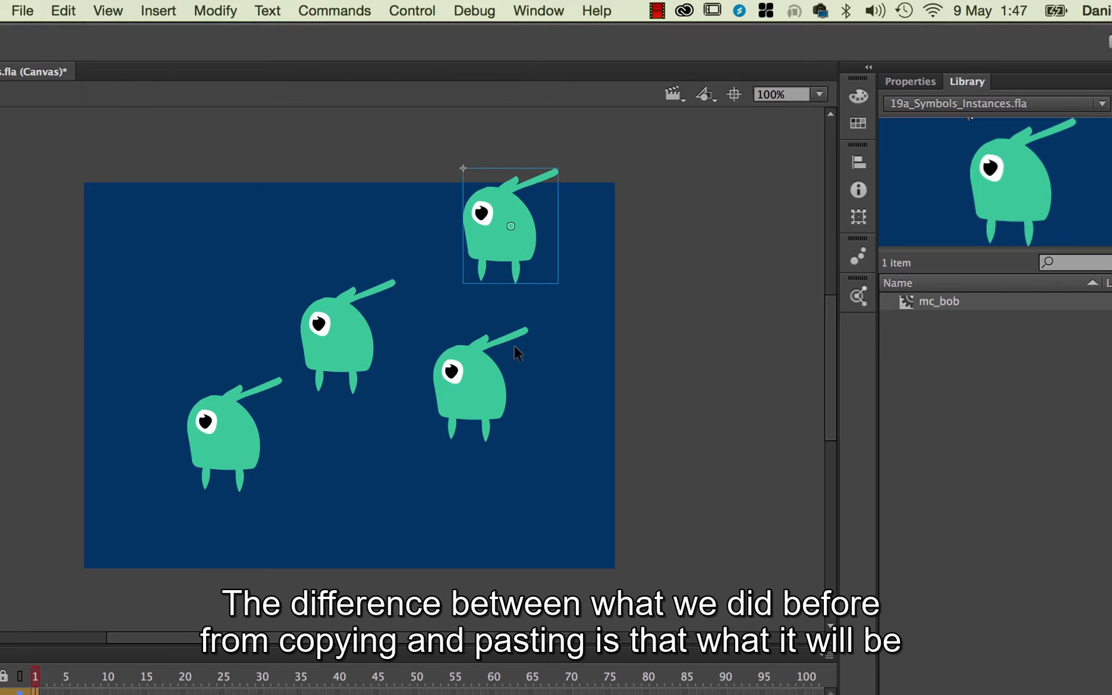
Examine the four mc_bob instances on the stage by selecting them in turn, and clear the selection.
{"action": "left_click", "coordinate": [492, 391]}
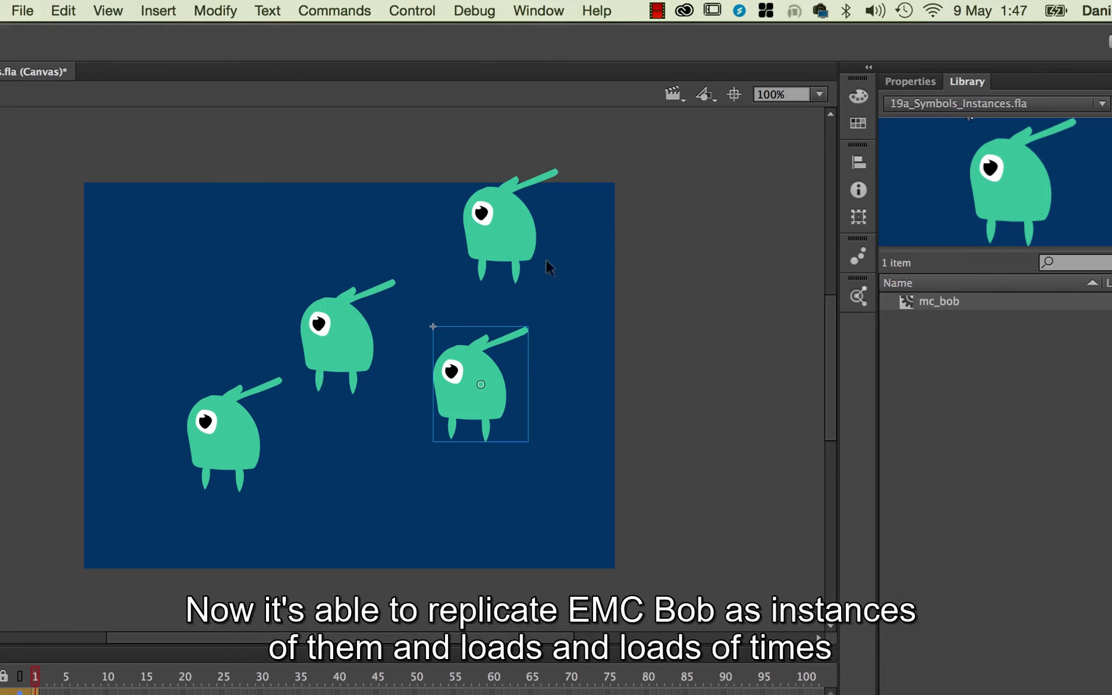
{"action": "left_click", "coordinate": [529, 242]}
{"action": "left_click", "coordinate": [490, 405]}
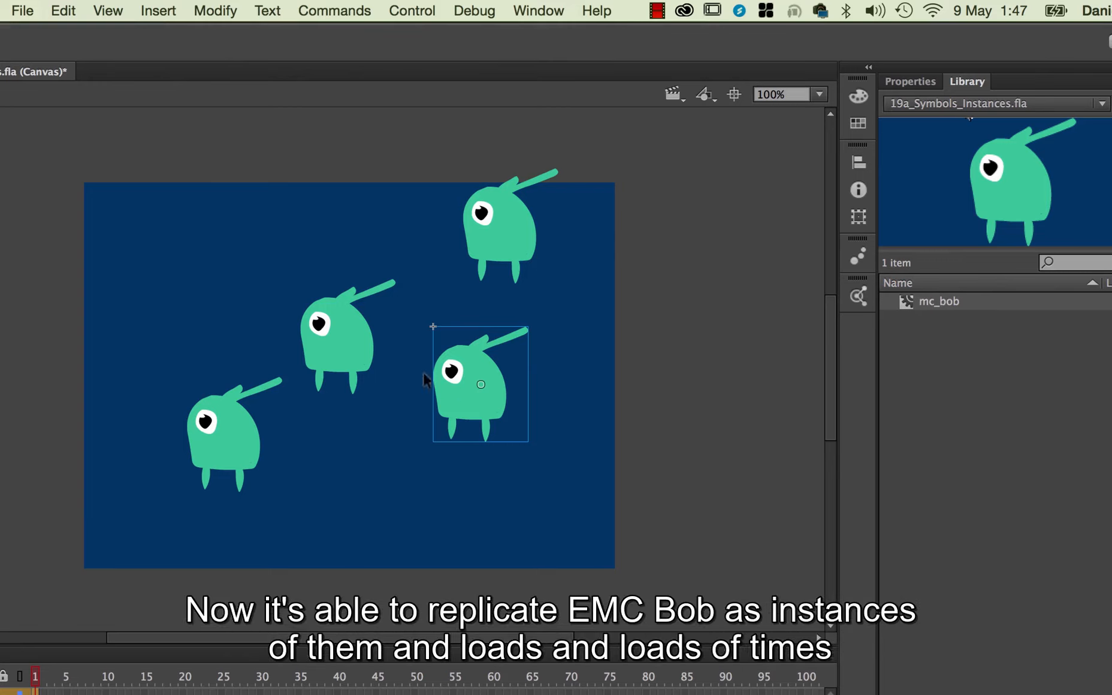
{"action": "left_click", "coordinate": [358, 360]}
{"action": "left_click", "coordinate": [247, 454]}
{"action": "left_click", "coordinate": [521, 247]}
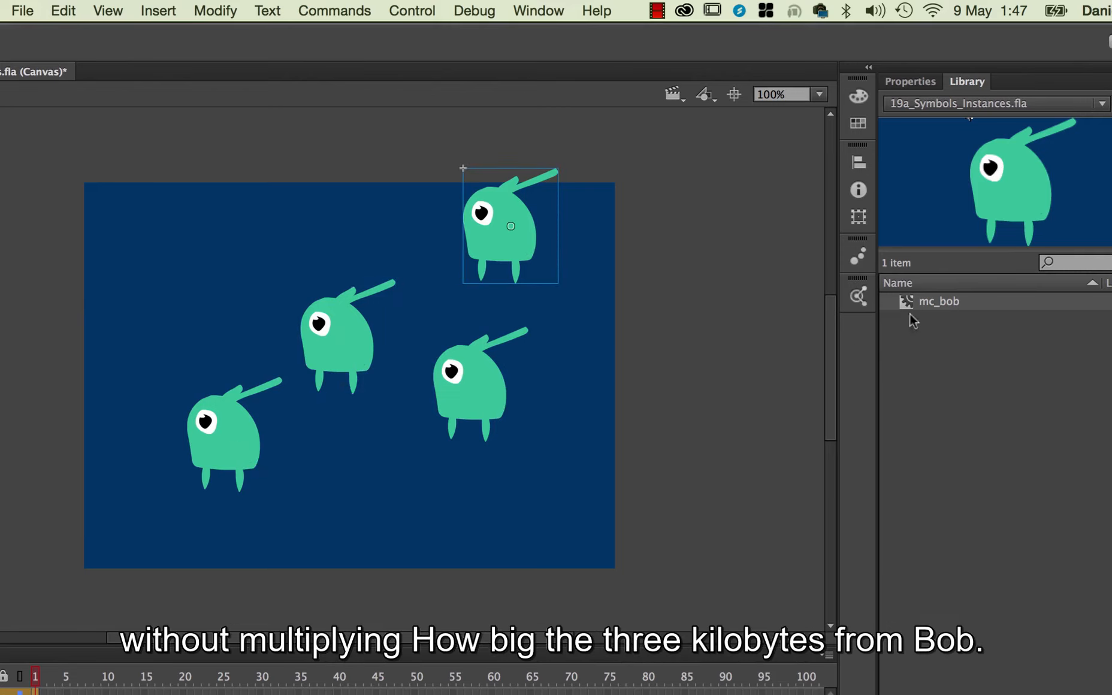
{"action": "left_click", "coordinate": [487, 375]}
{"action": "left_click", "coordinate": [366, 348]}
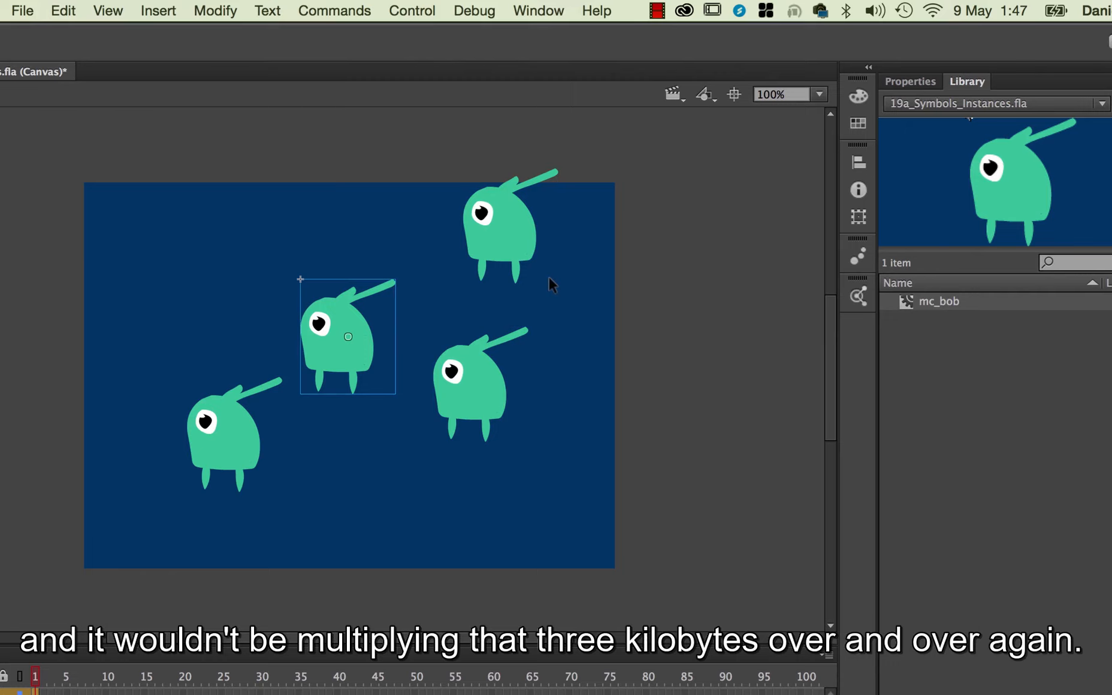
{"action": "left_click", "coordinate": [568, 332]}
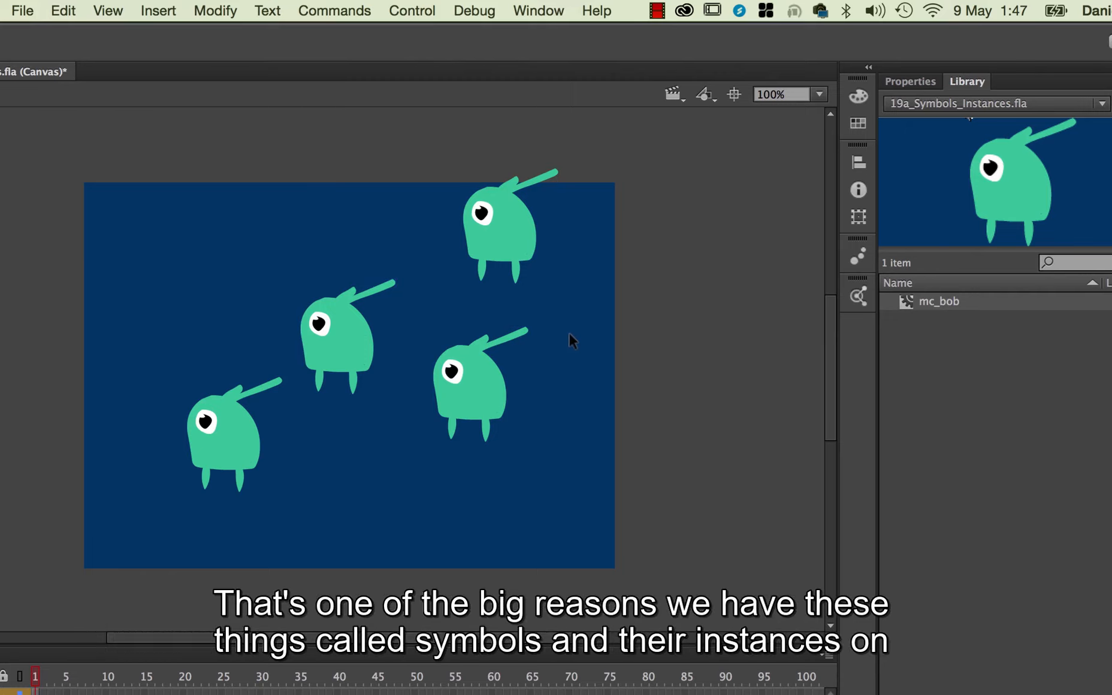